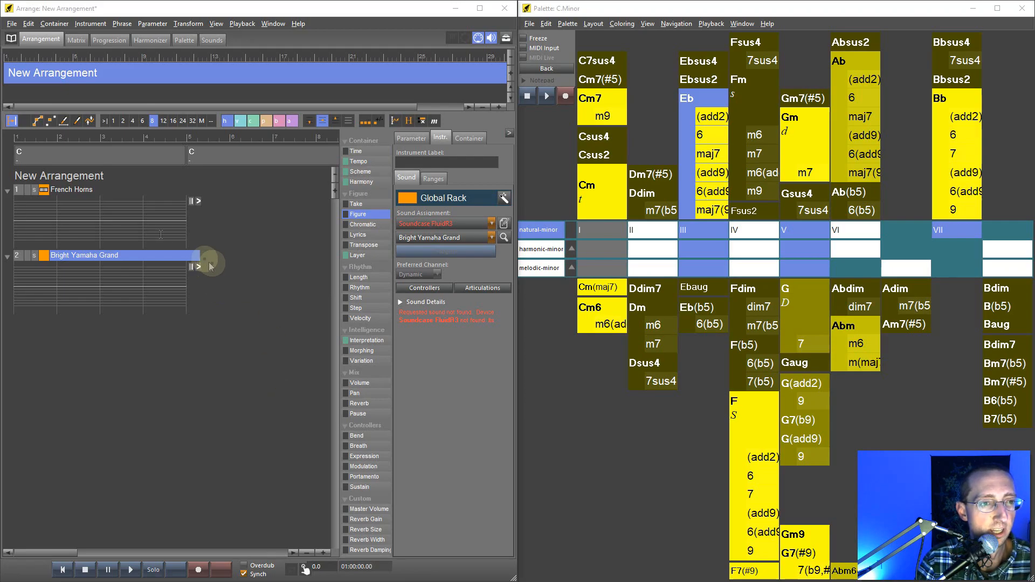
Delete the French Horns instrument from the arrangement.
left_click(63, 192)
key("Delete")
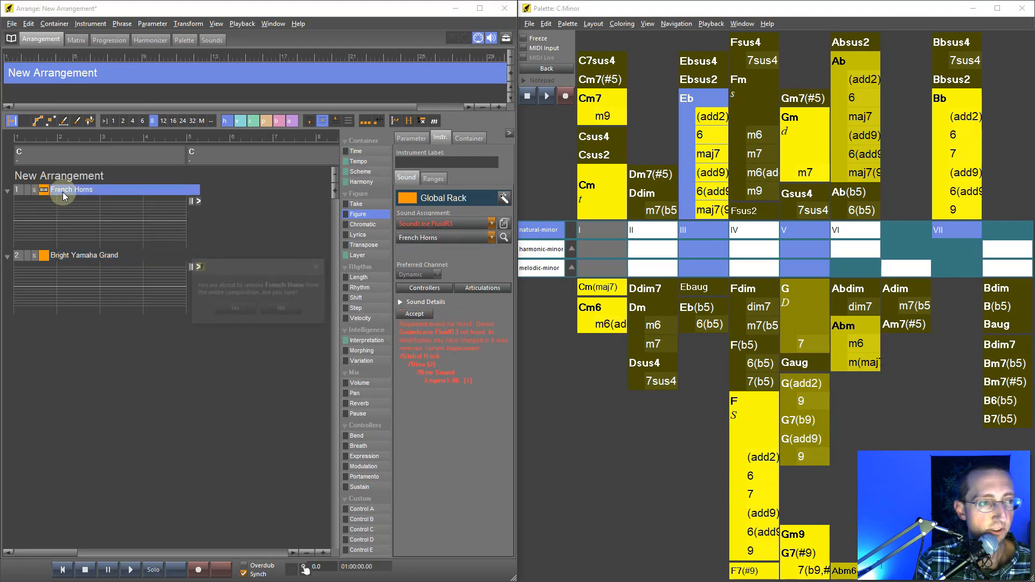
left_click(239, 305)
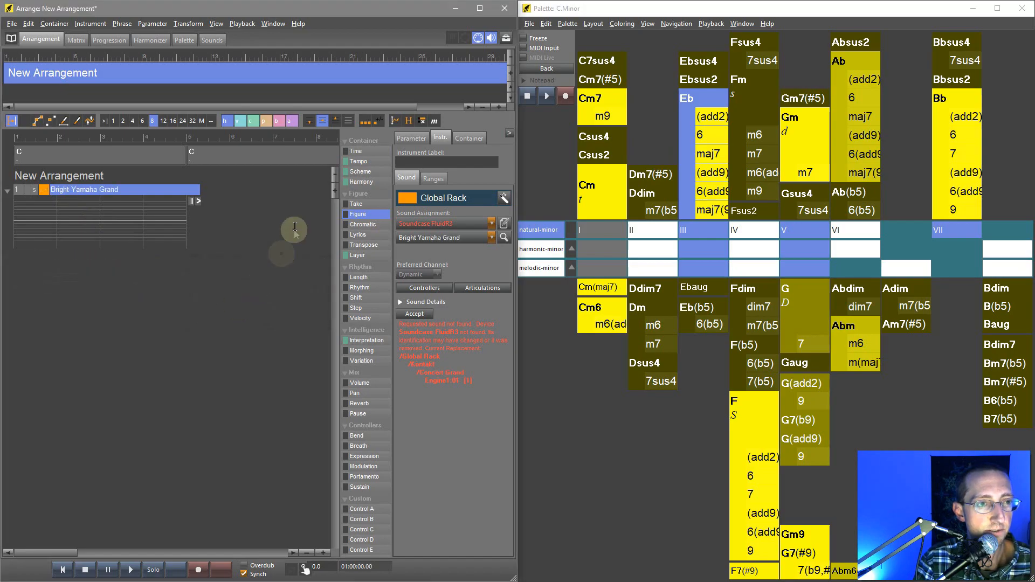
Filter the online device repository by the Soundcase VST instrument and download the Soundcase FluidR3 device description.
left_click(506, 37)
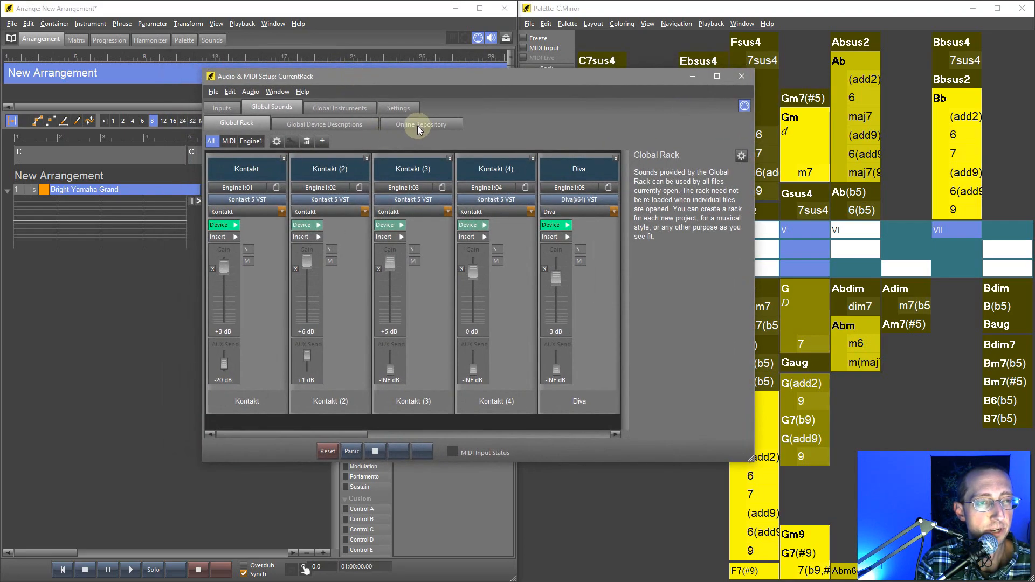
left_click(417, 128)
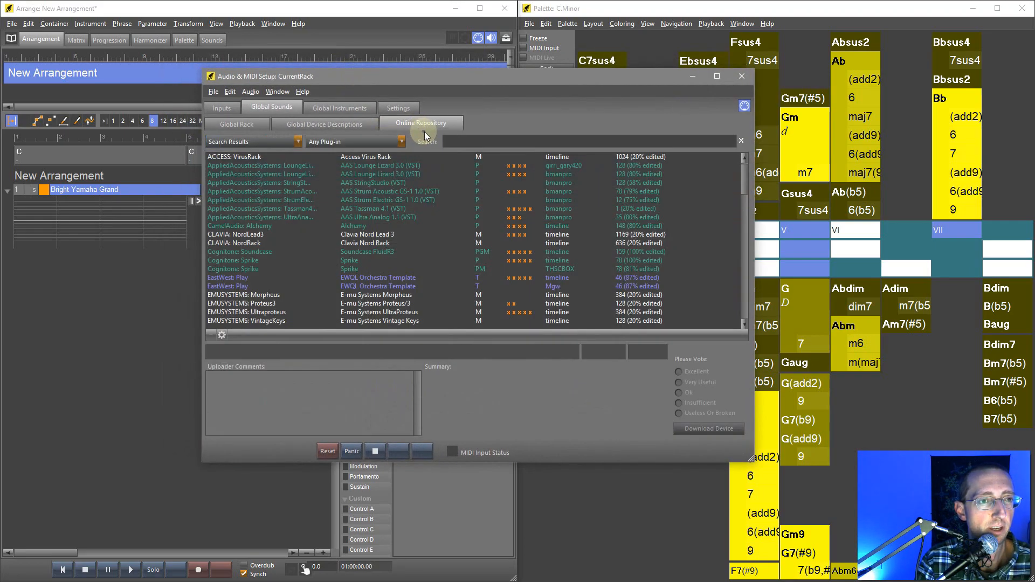
left_click(364, 141)
mouse_move(348, 154)
mouse_move(434, 156)
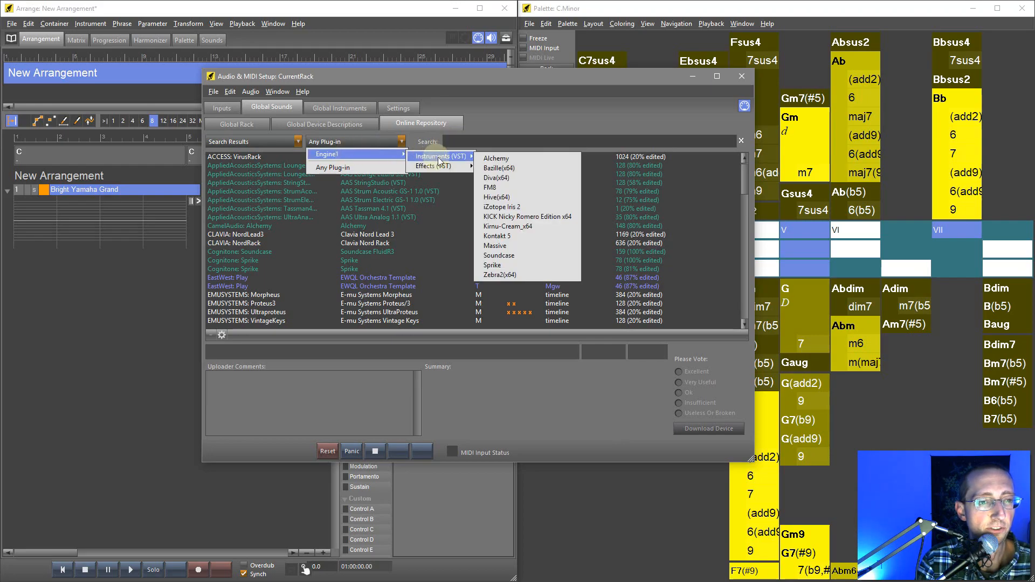
left_click(507, 260)
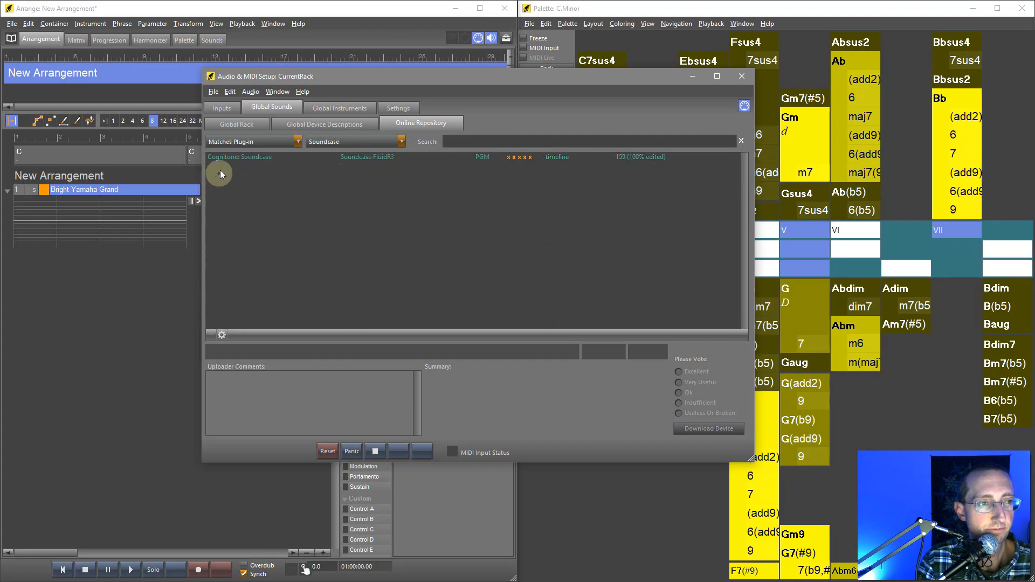
left_click(241, 161)
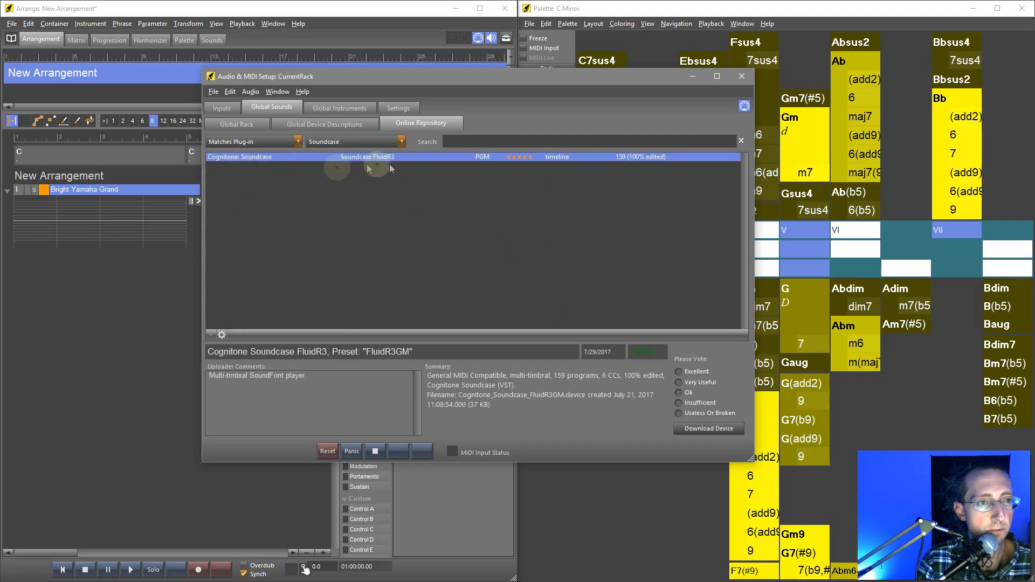
left_click(710, 431)
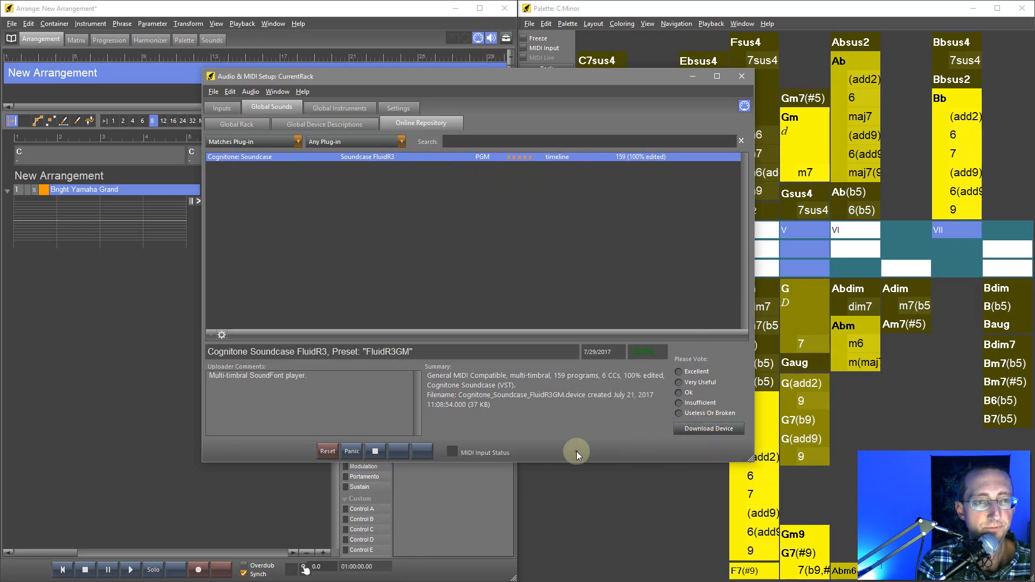
Filter the online repository by the Sprike VST instrument and download the 100% edited Sprike device description.
left_click(342, 142)
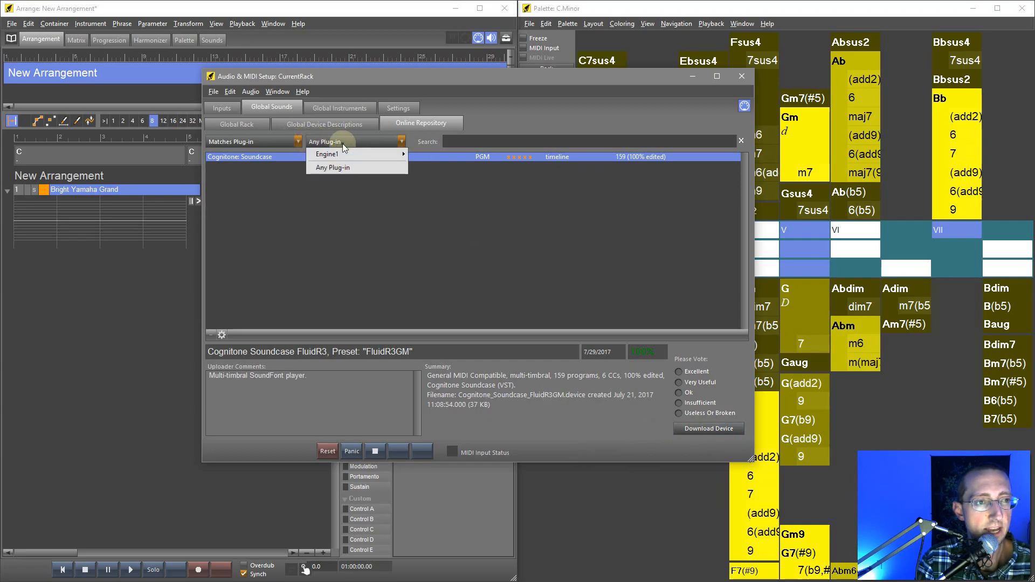
mouse_move(342, 154)
mouse_move(423, 158)
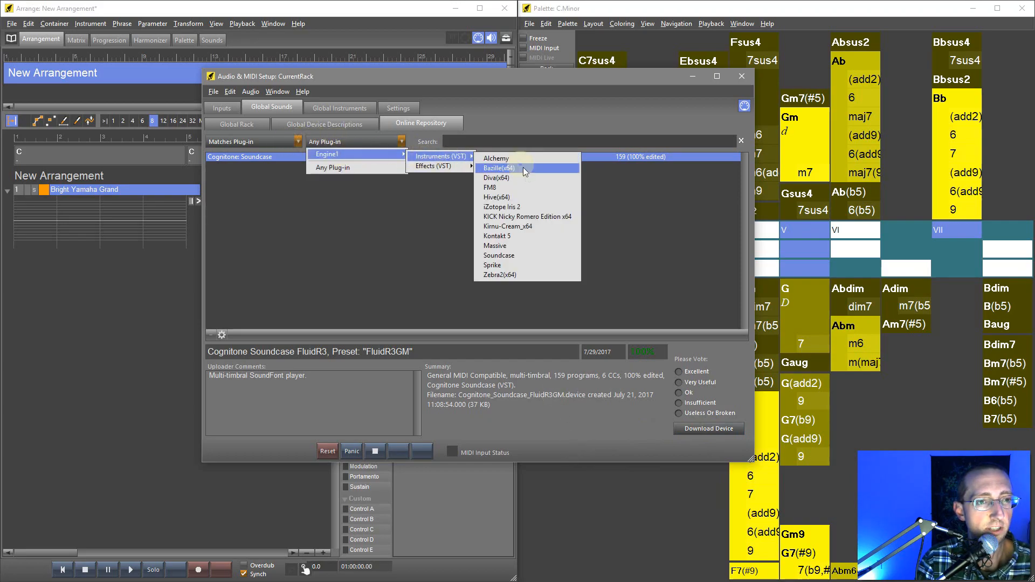
left_click(509, 264)
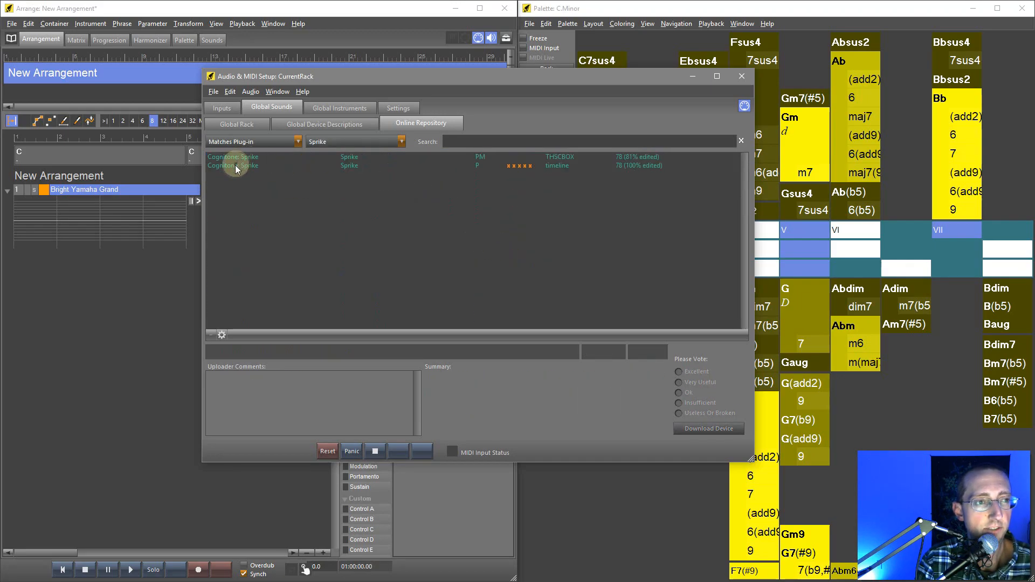
left_click(234, 166)
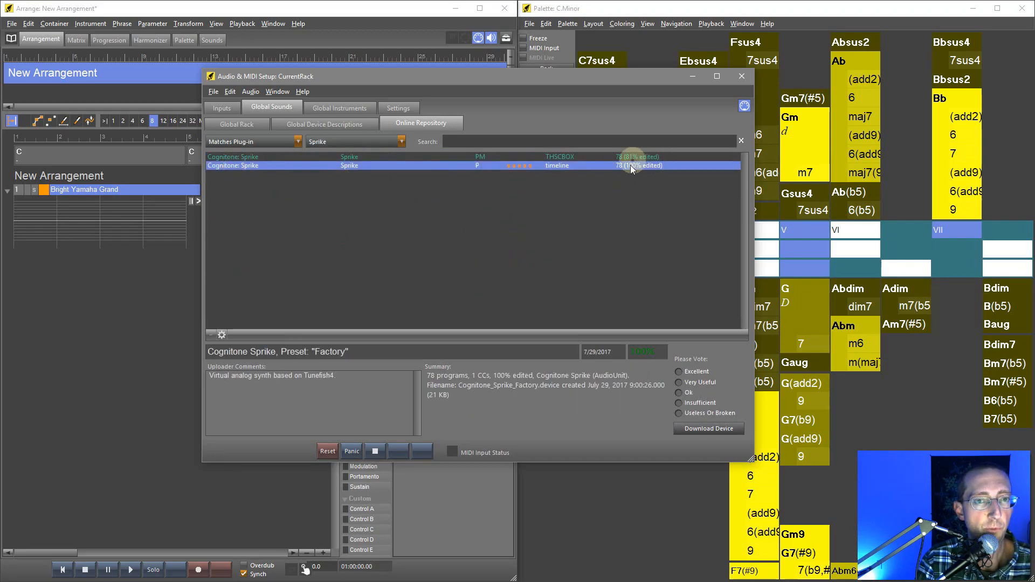
left_click(708, 430)
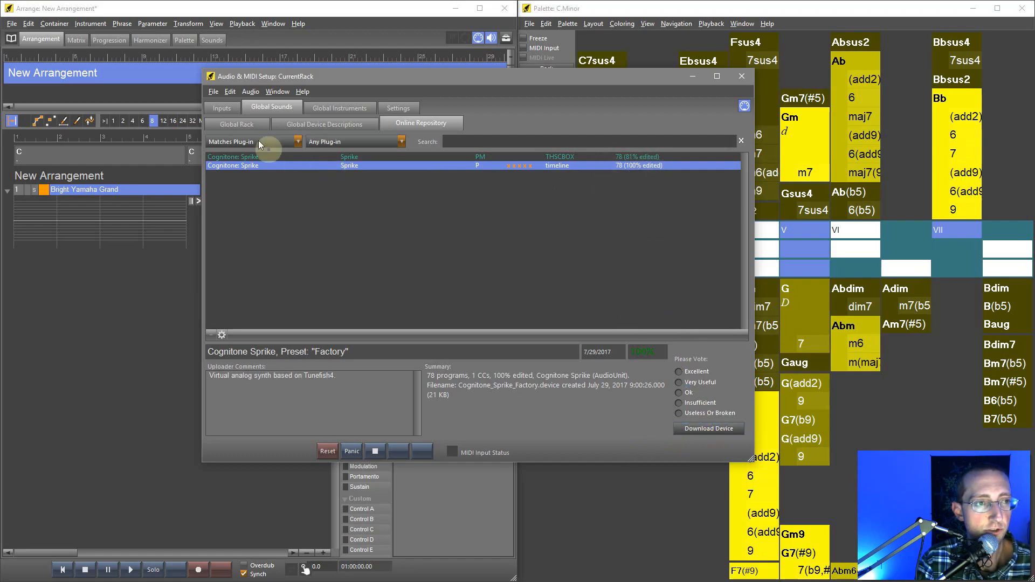
Add a new module to the Global Rack and assign it the Soundcase FluidR3 sampler device description.
left_click(236, 123)
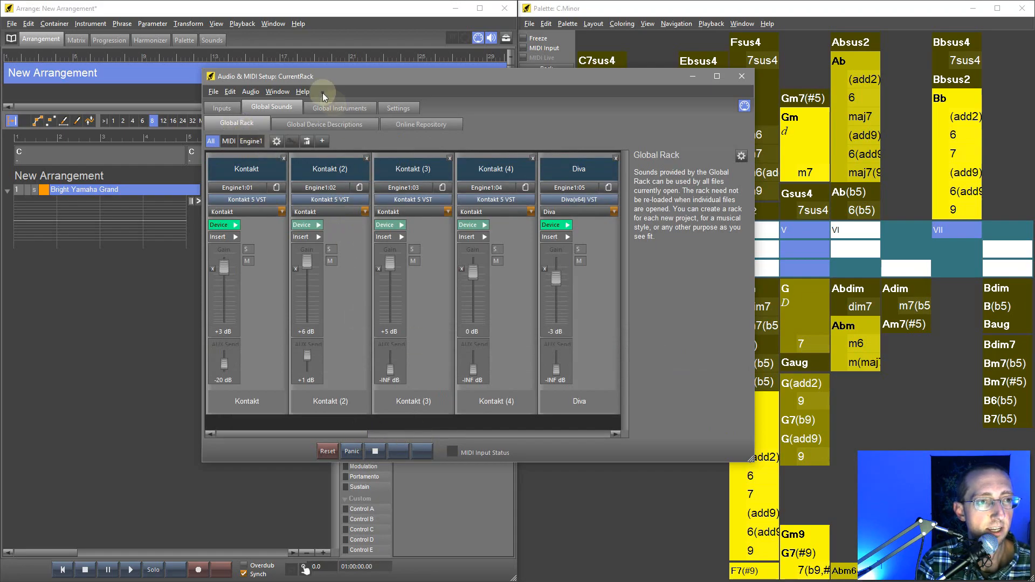
left_click(323, 142)
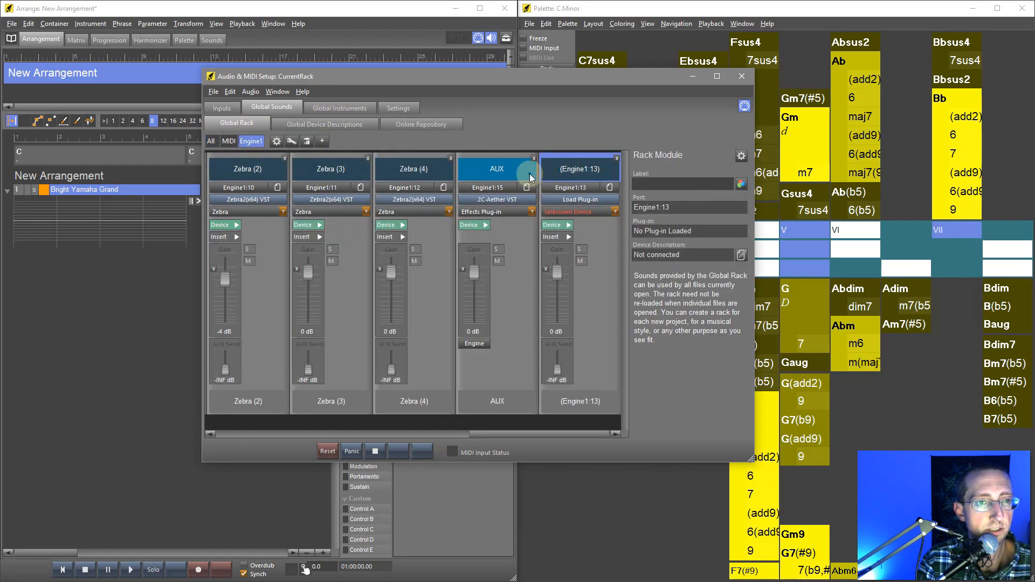
left_click(588, 212)
mouse_move(590, 259)
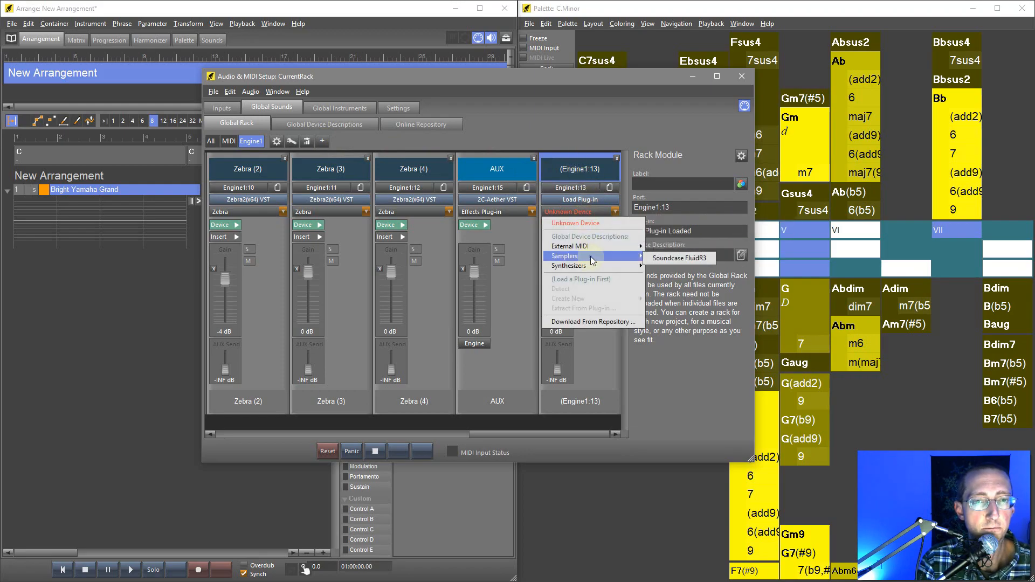
left_click(665, 258)
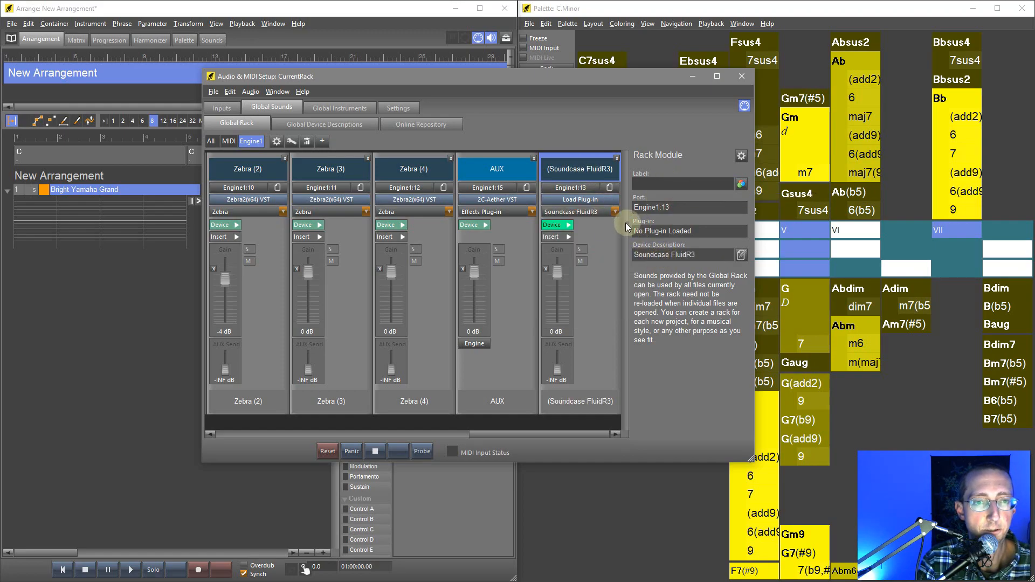
Load the Soundcase VST instrument into the Soundcase FluidR3 rack module and close its plug-in window.
left_click(595, 204)
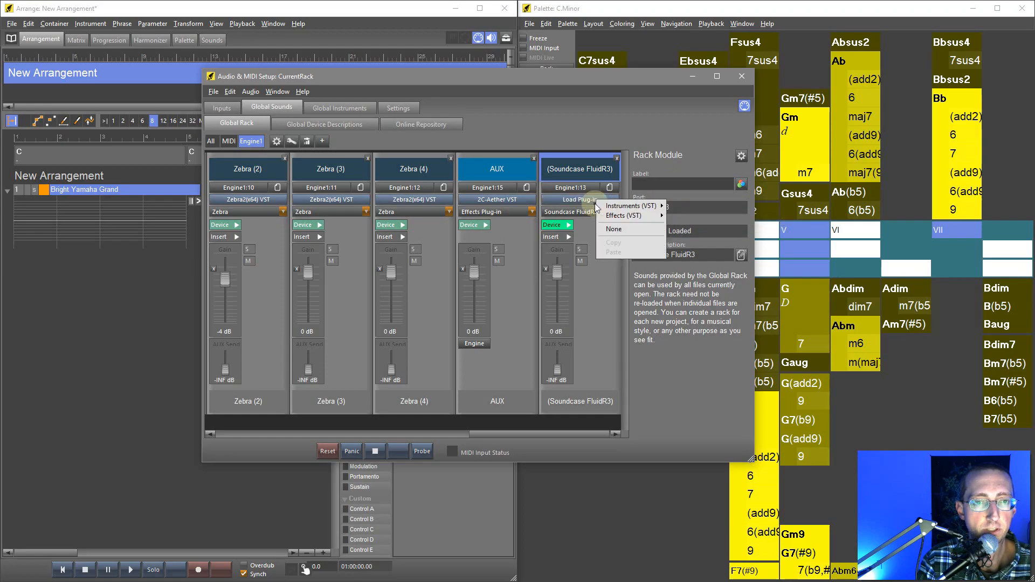
mouse_move(614, 209)
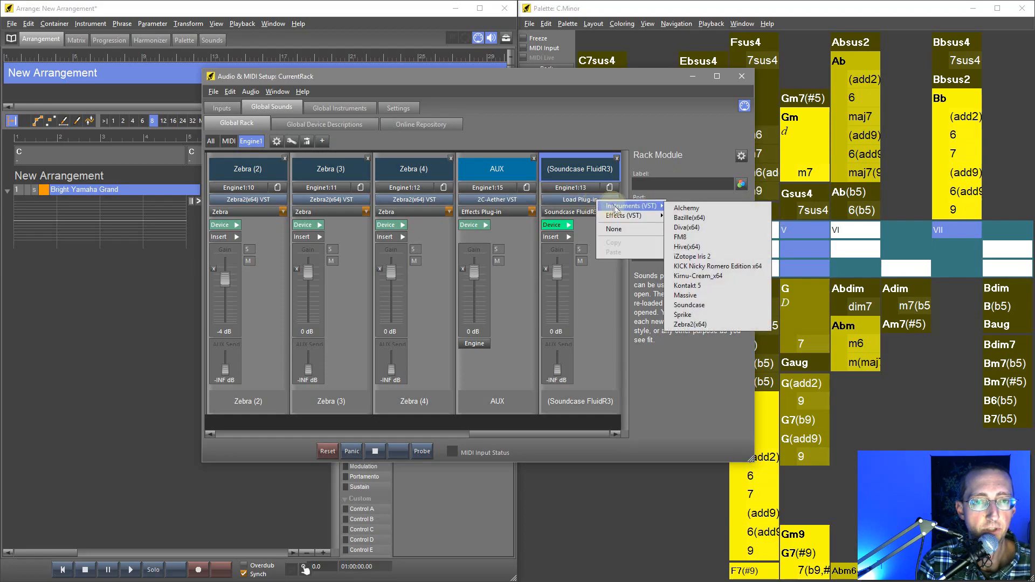
left_click(690, 305)
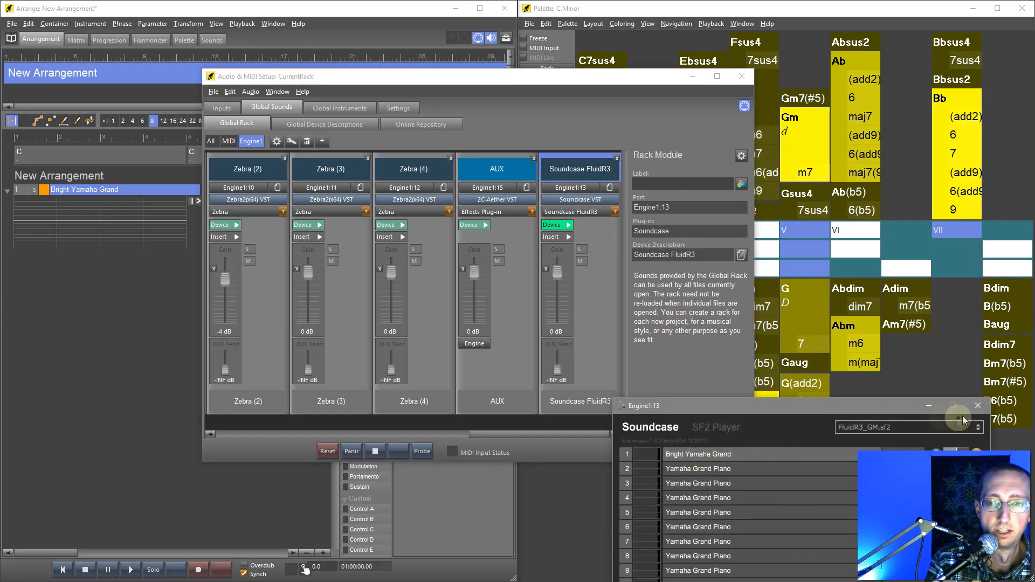
left_click(977, 407)
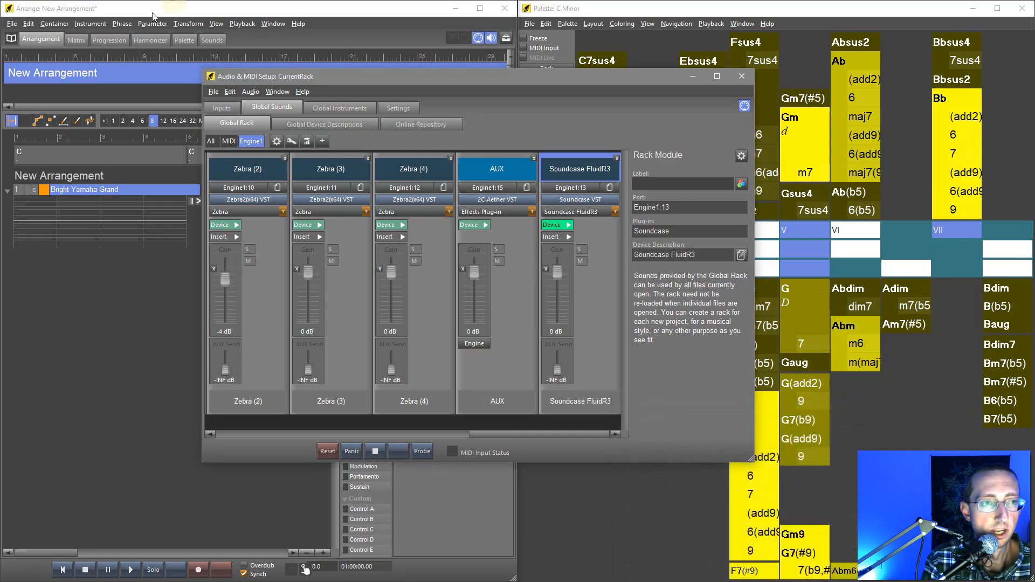
Add another module to the Global Rack and assign it the Sprike synthesizer device description.
left_click(322, 140)
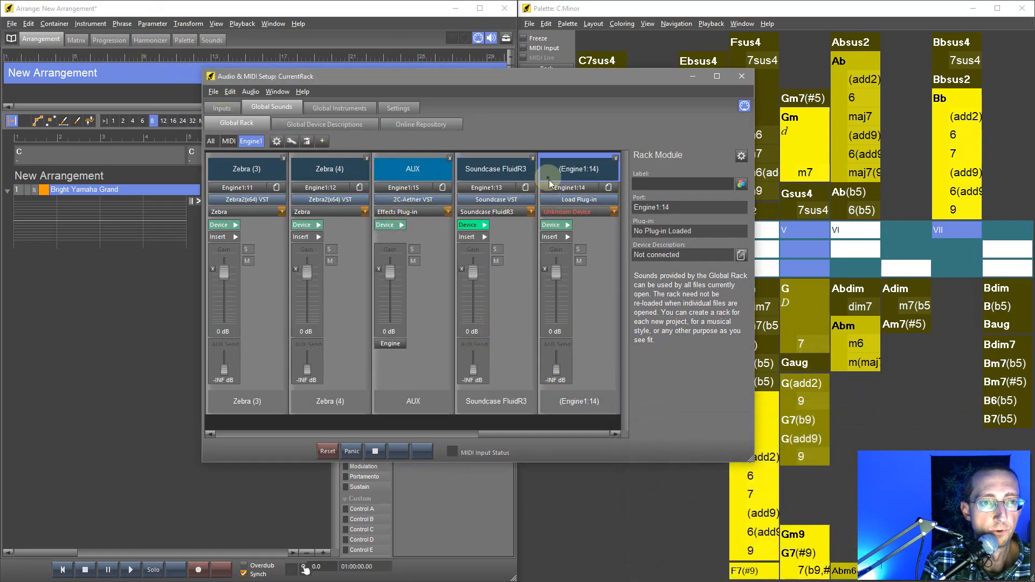
left_click(582, 212)
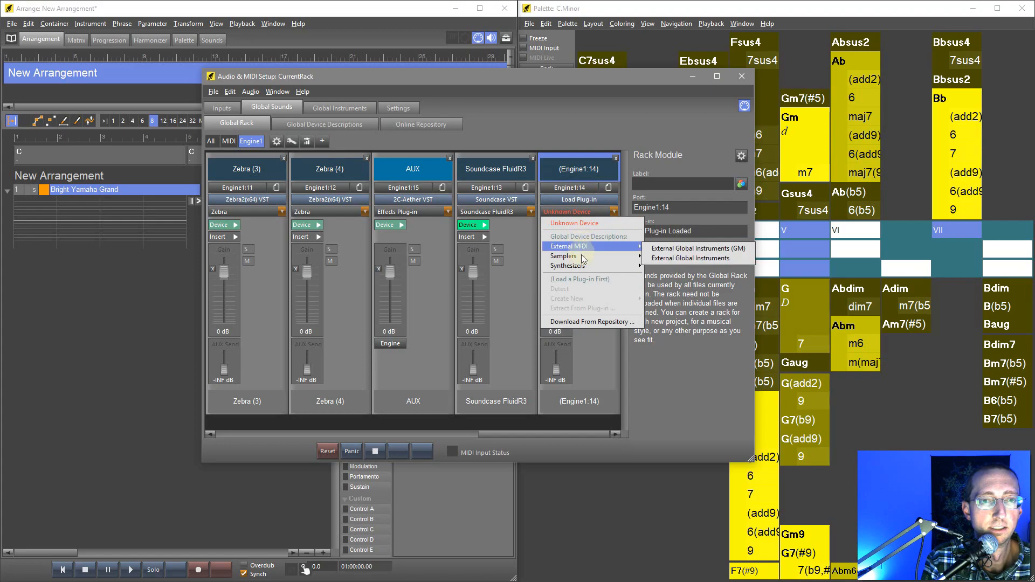
left_click(667, 288)
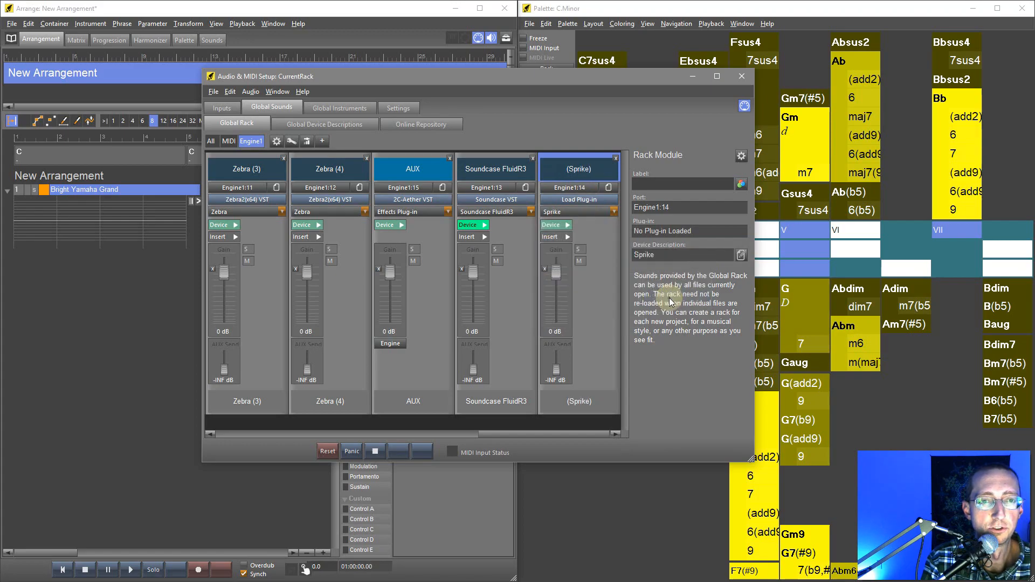
Load the Sprike VST instrument into the Sprike rack module and close its plug-in window.
left_click(576, 202)
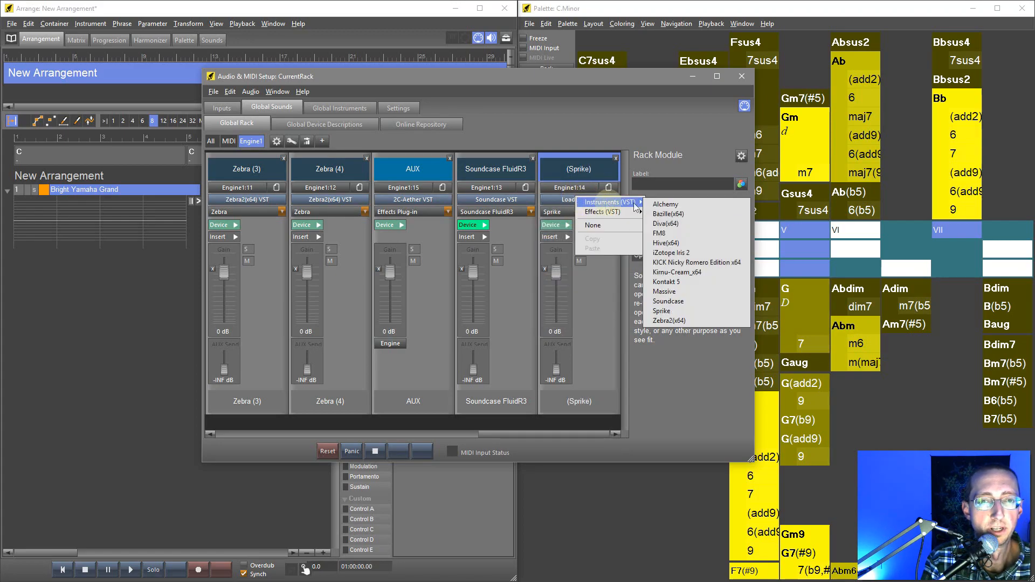
left_click(667, 312)
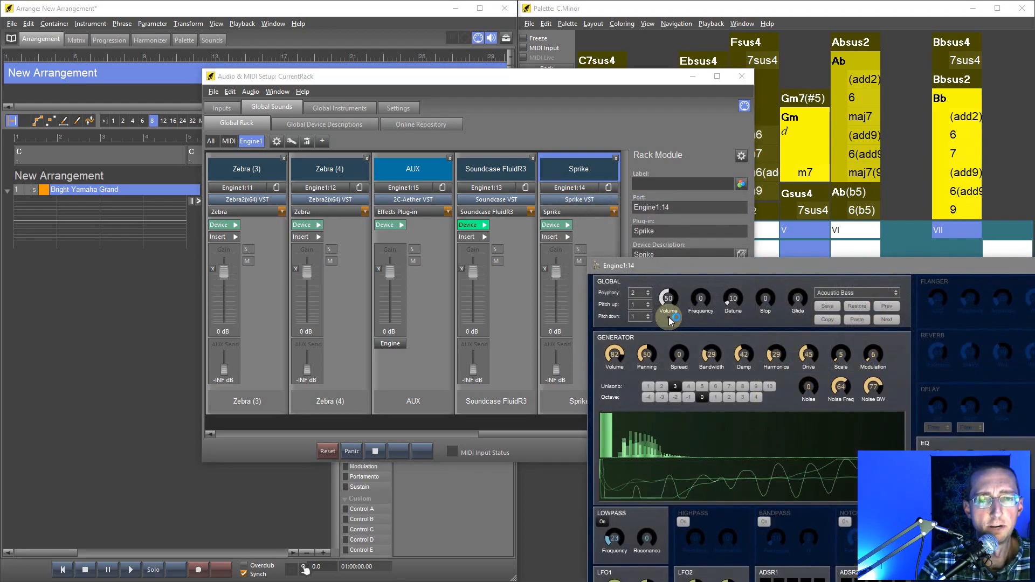
left_click_drag(970, 265, 647, 122)
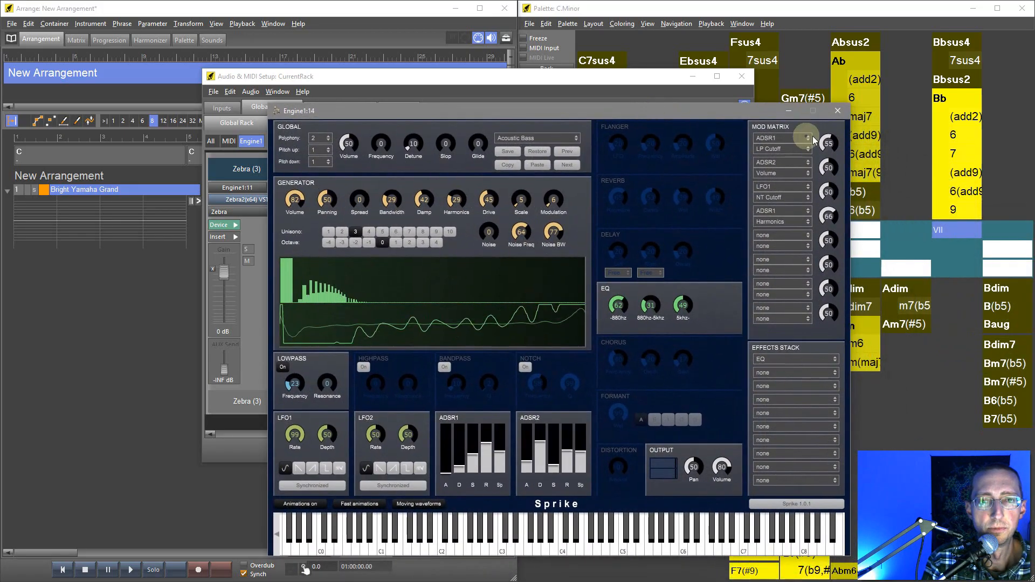
left_click(837, 116)
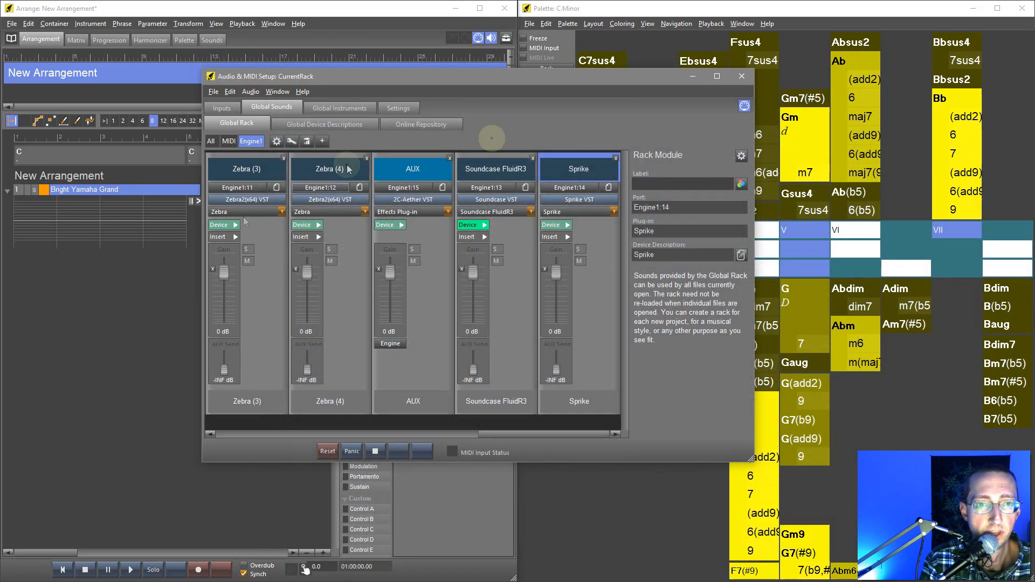
Close the Audio & MIDI setup and assign the Bright Yamaha Grand instrument to Soundcase FluidR3 from the Global Rack.
left_click(747, 79)
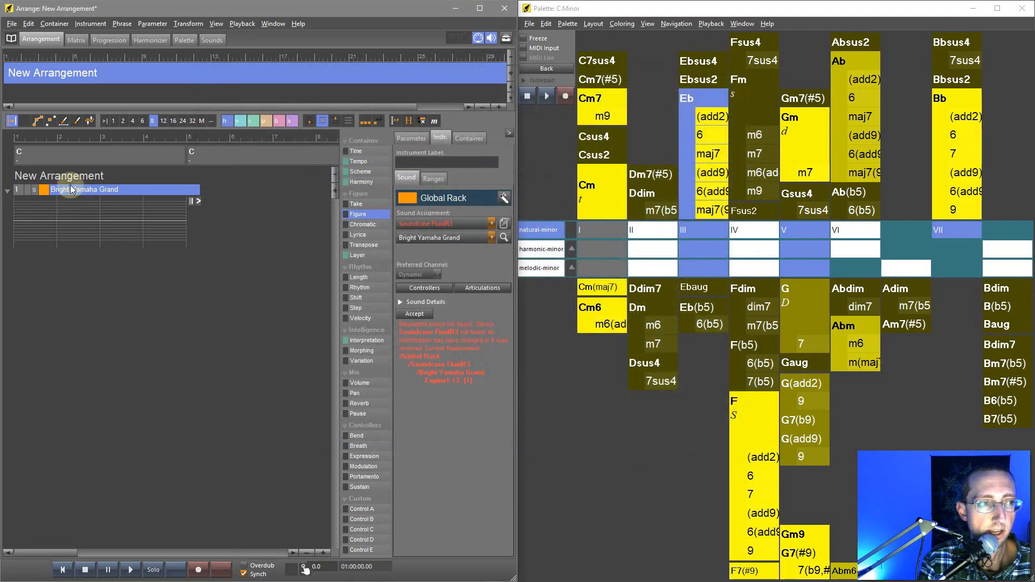
left_click(492, 225)
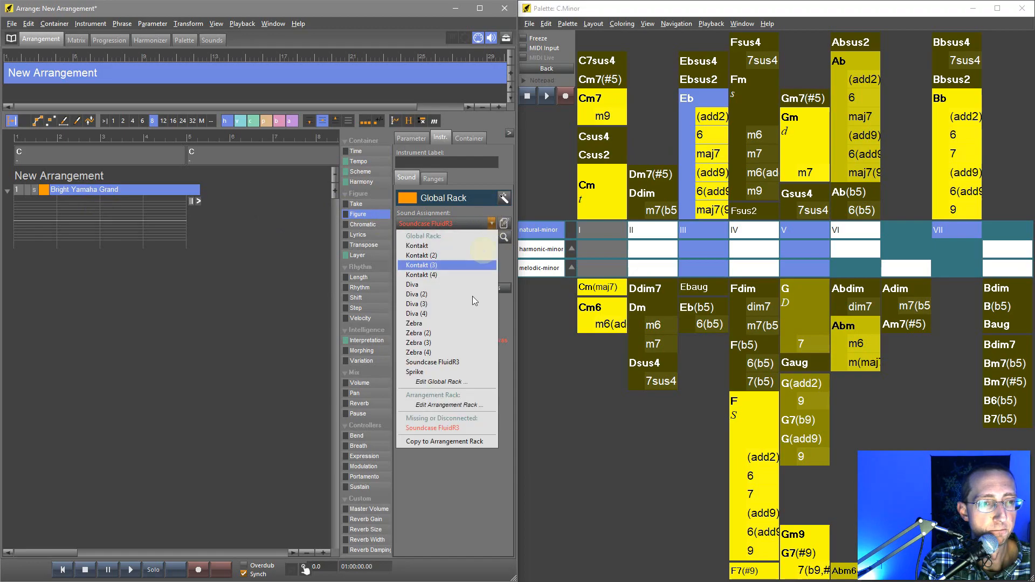
left_click(453, 363)
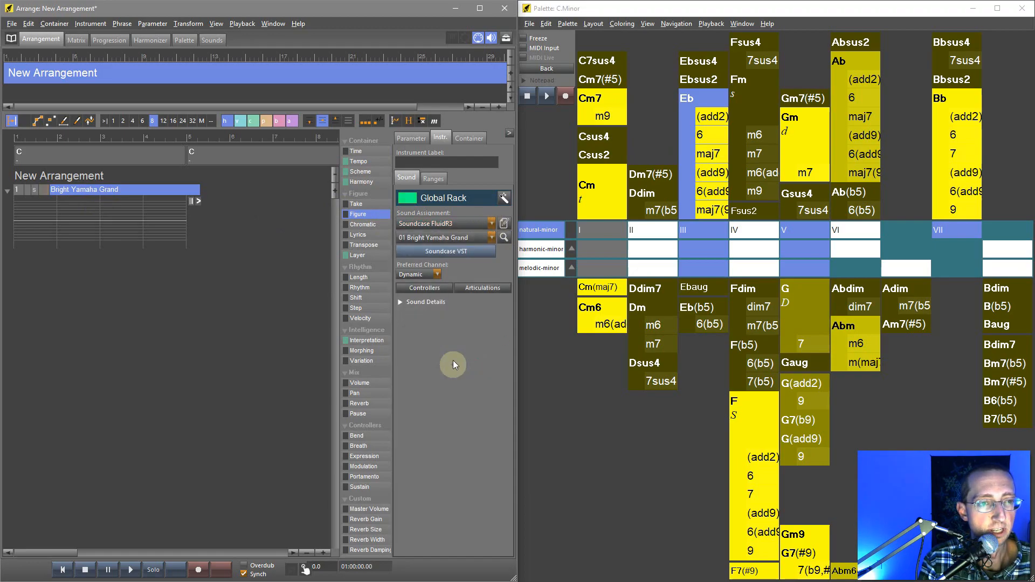
Browse the Soundcase FluidR3 sounds by instrument category and choose Bright Yamaha Grand from the Piano group.
left_click(505, 239)
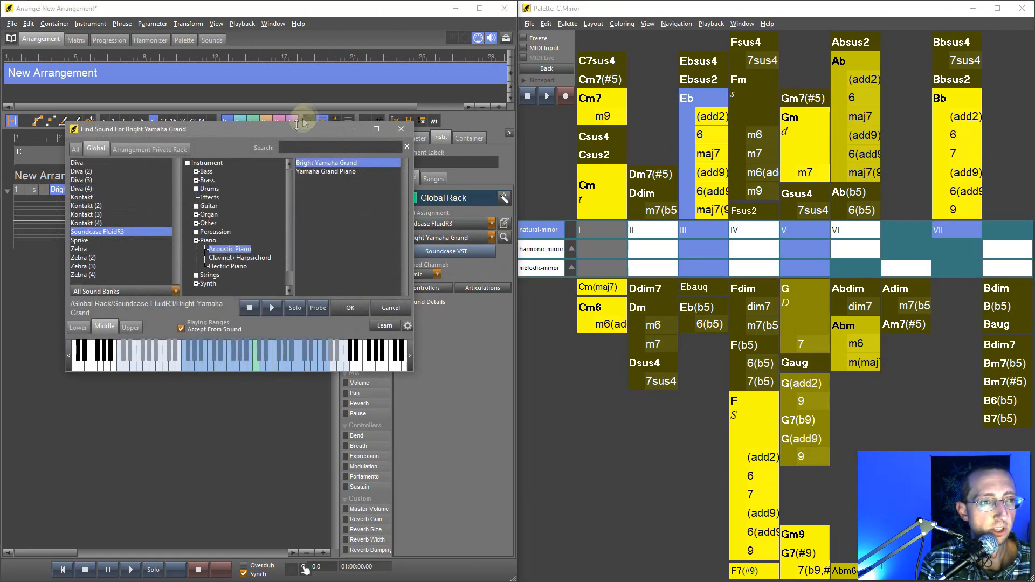
left_click(315, 201)
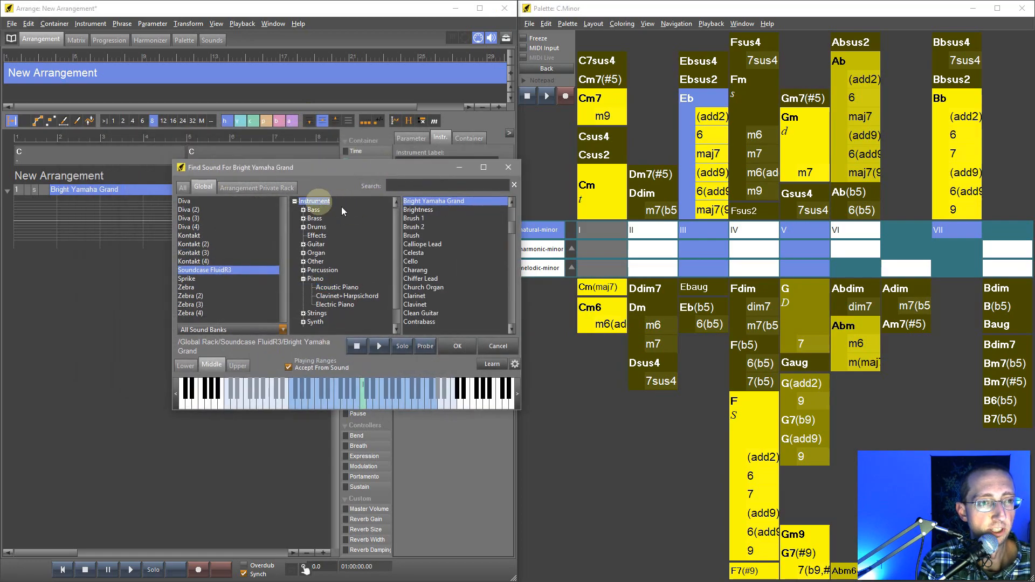
left_click_drag(510, 209, 516, 327)
left_click(315, 278)
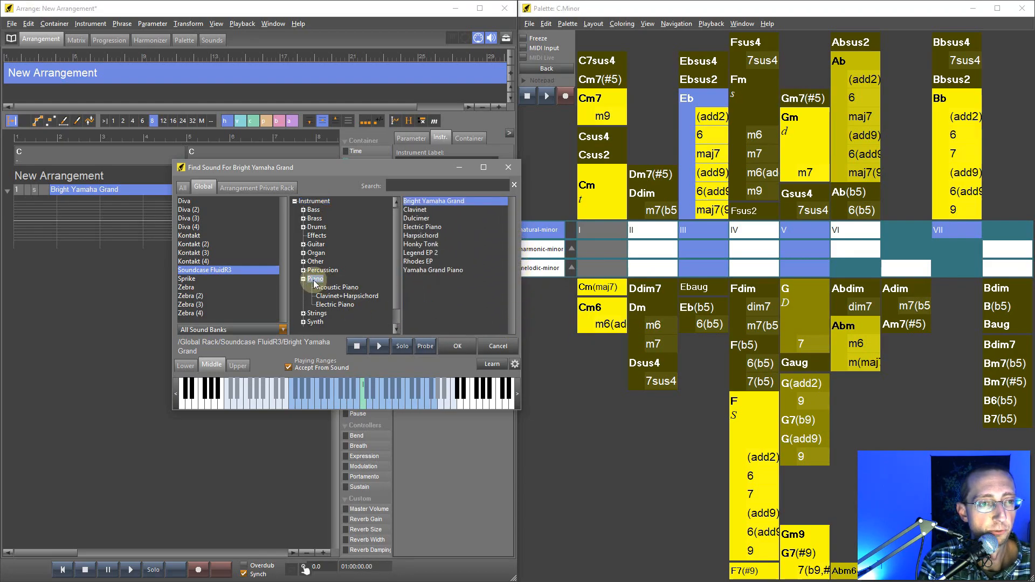
double_click(426, 202)
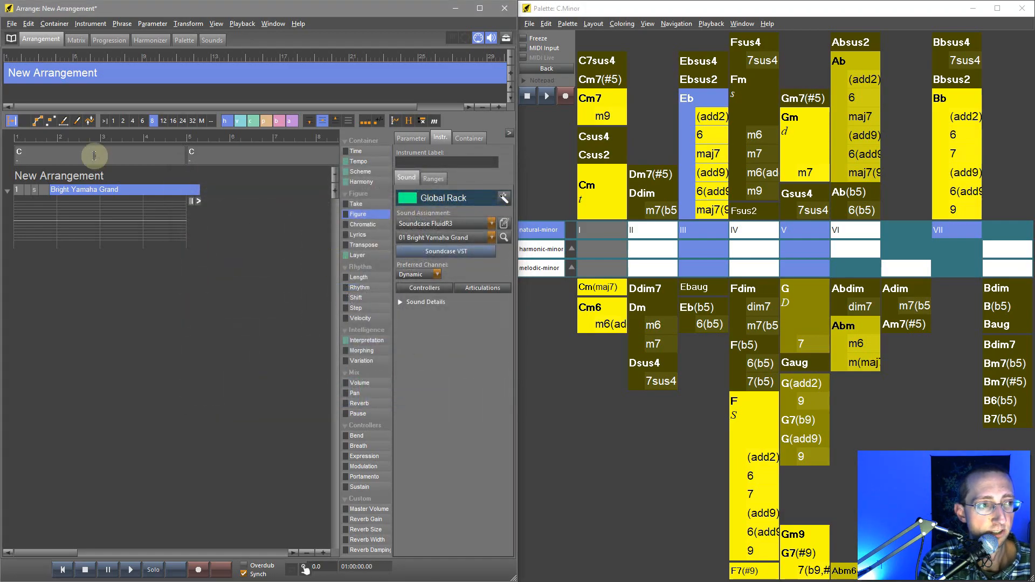
Show the library browser and load the ErkenfreshOrig.coglib library in it.
left_click(11, 40)
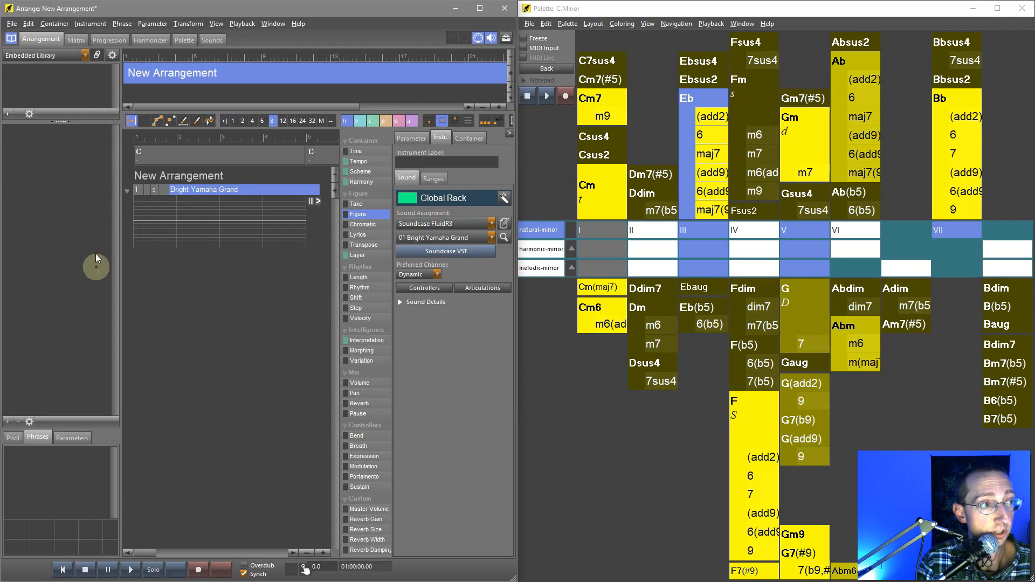
left_click(73, 57)
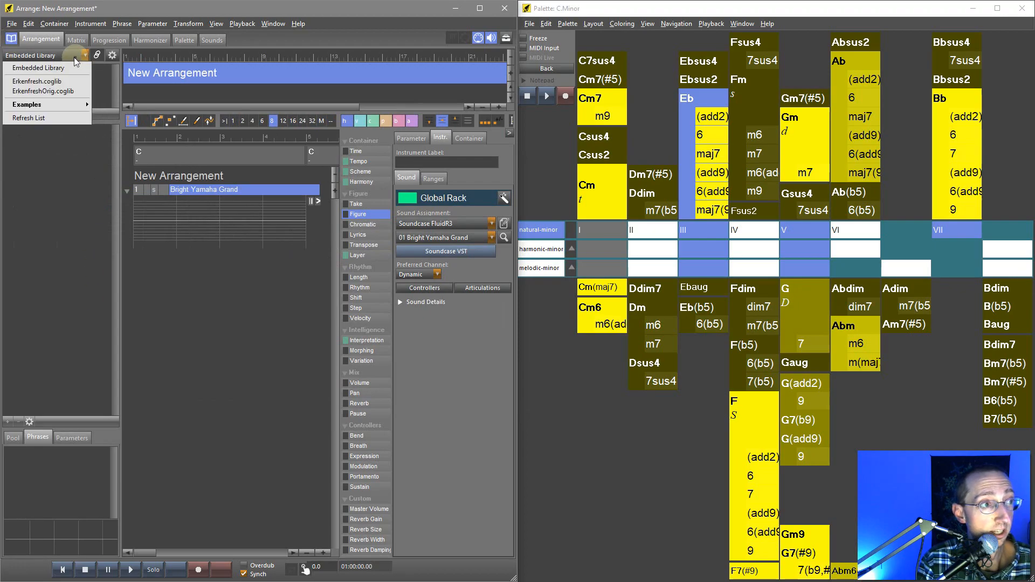
left_click(36, 81)
left_click(31, 54)
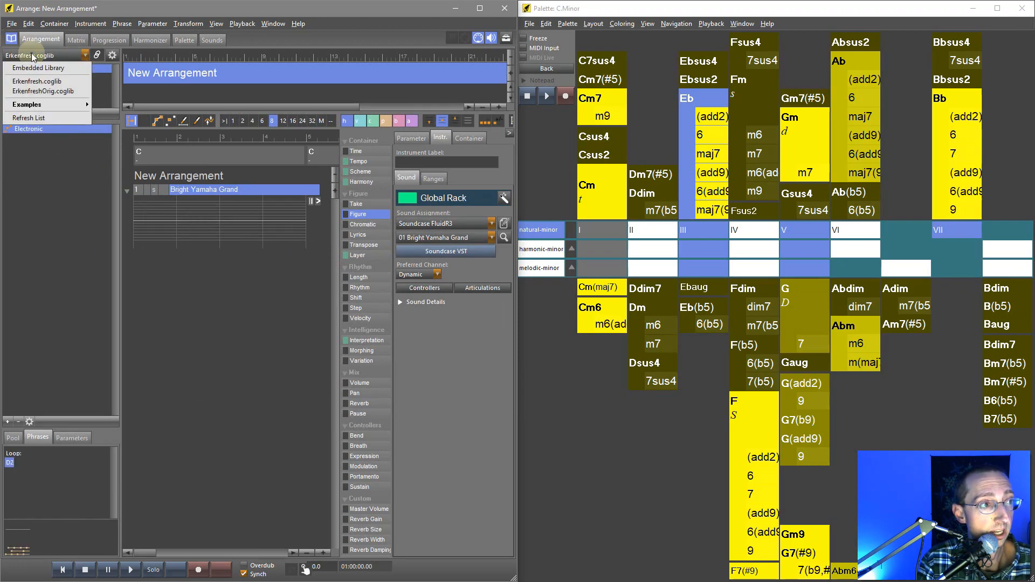
left_click(31, 87)
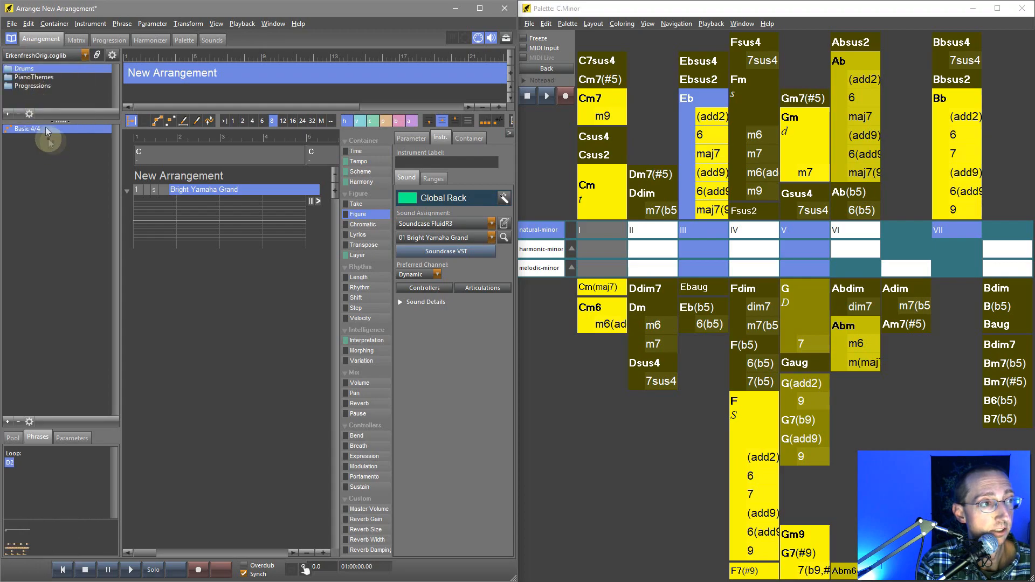
Place the Piano11 phrase from the PianoThemes folder at the start of the Bright Yamaha Grand track and hide the library browser.
left_click(32, 77)
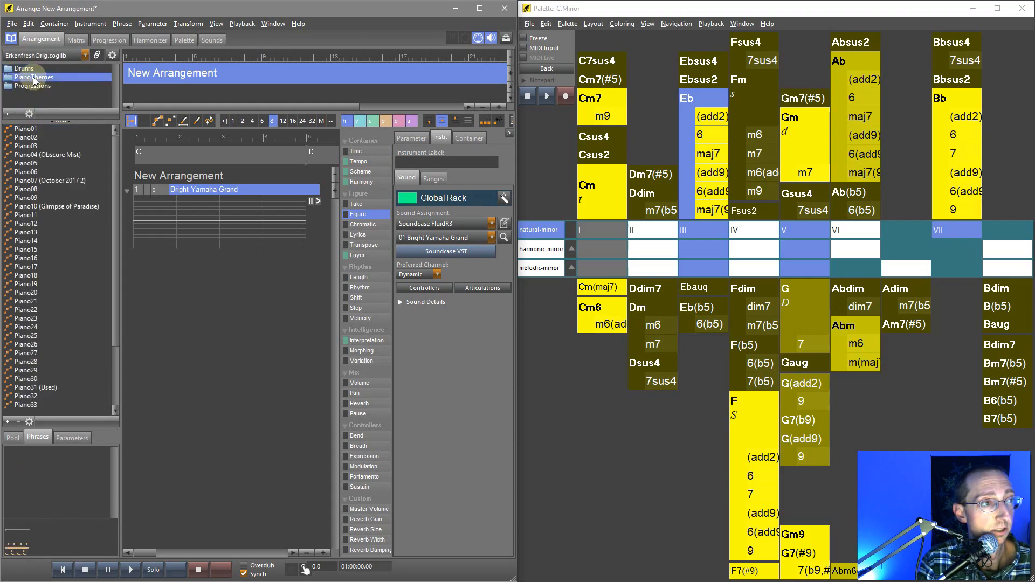
left_click(25, 215)
left_click_drag(24, 218, 136, 227)
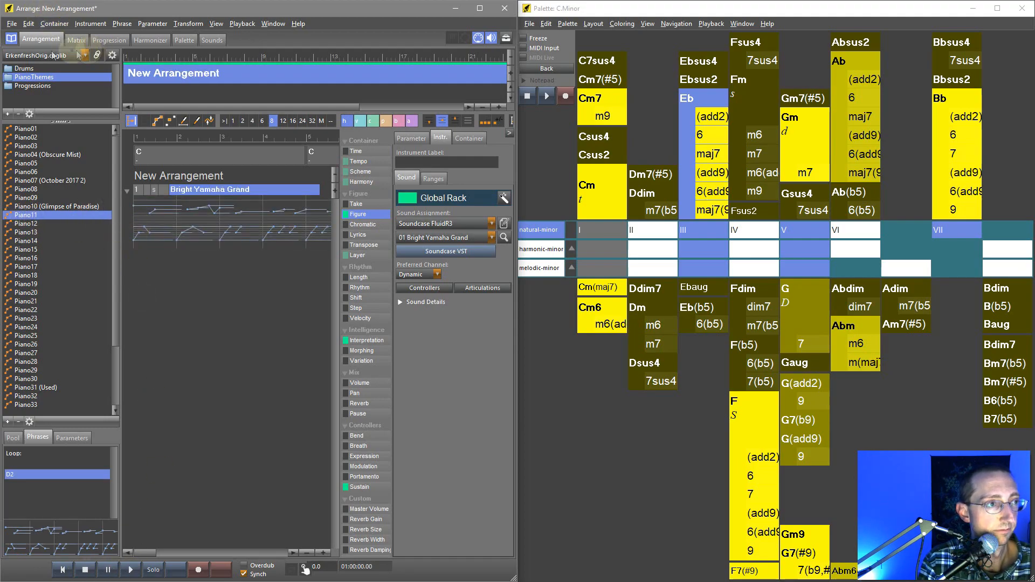
left_click(10, 38)
Play the arrangement and open the Soundcase VST window, placing it clear of the tracks to watch its channels.
left_click(131, 570)
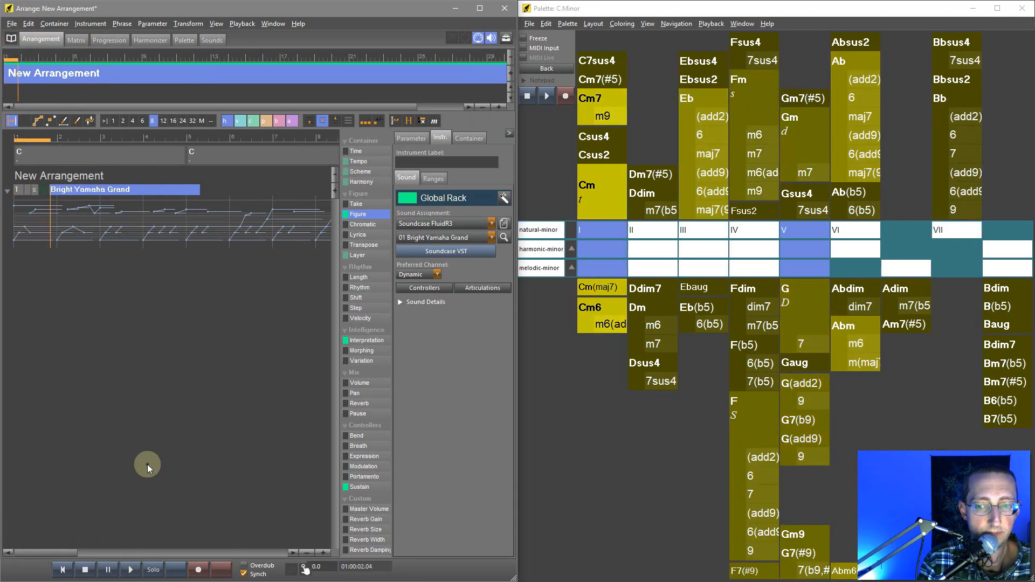
left_click(429, 251)
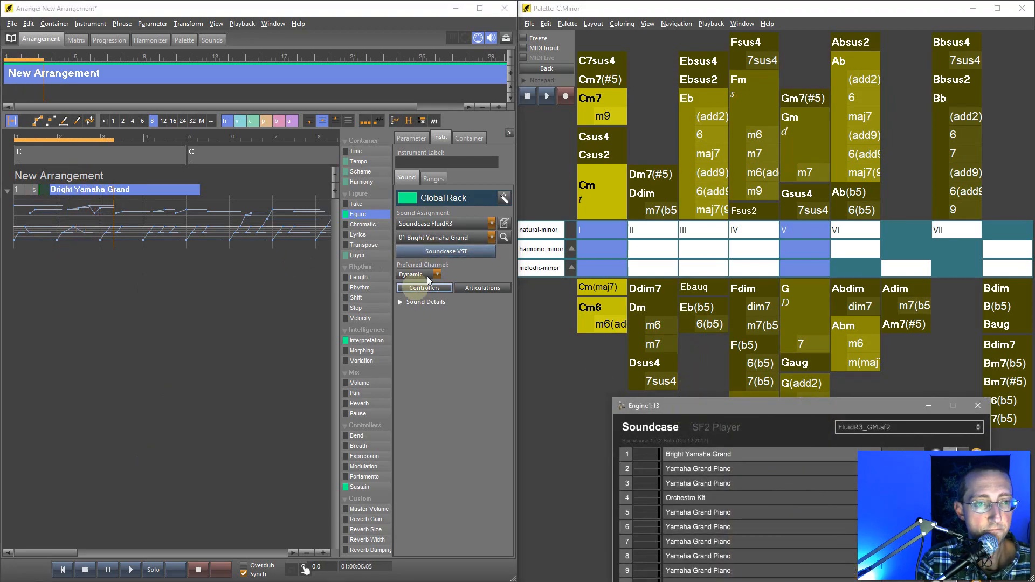
left_click_drag(659, 406, 374, 112)
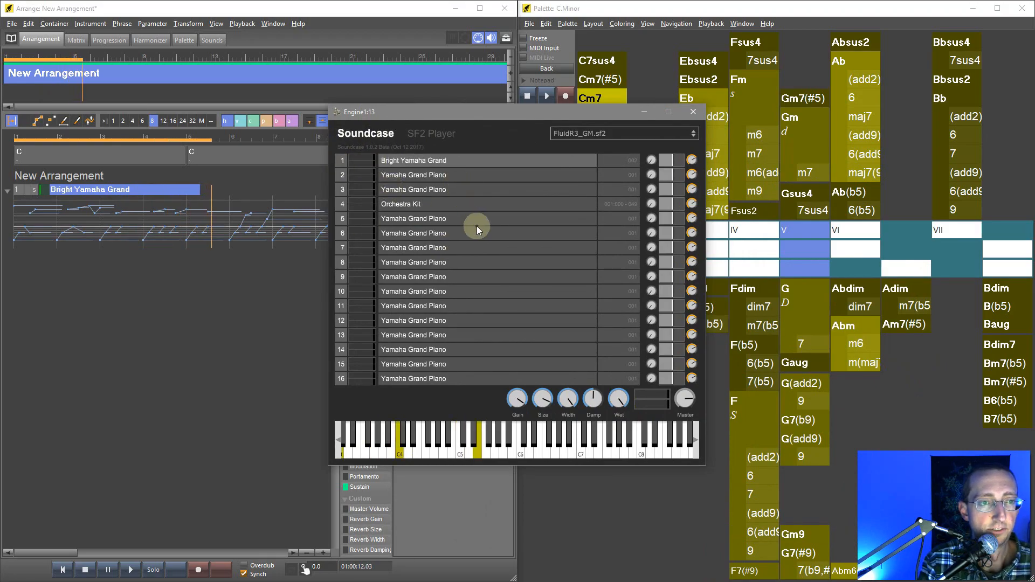
left_click_drag(425, 115, 416, 139)
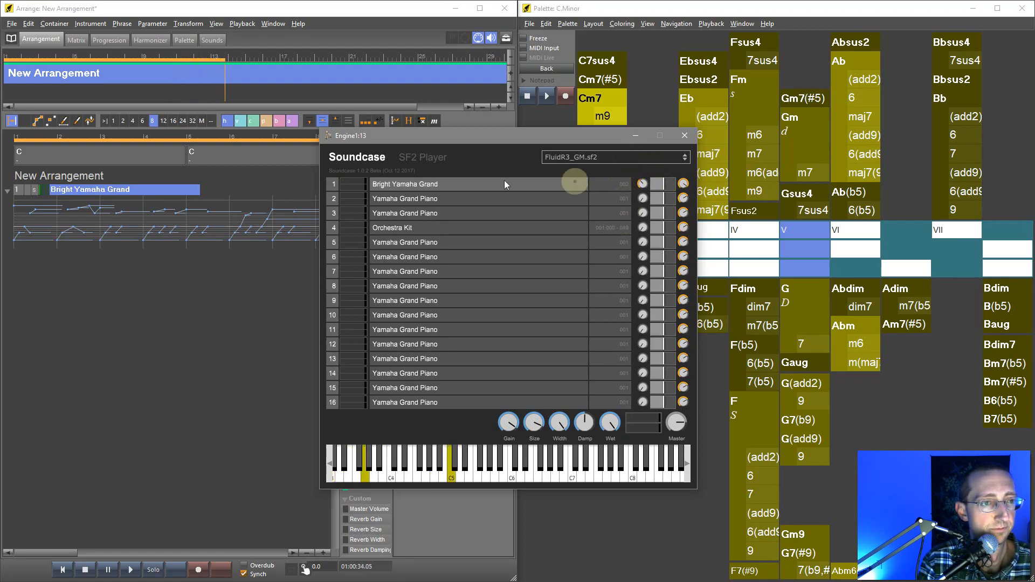
left_click_drag(390, 137, 624, 144)
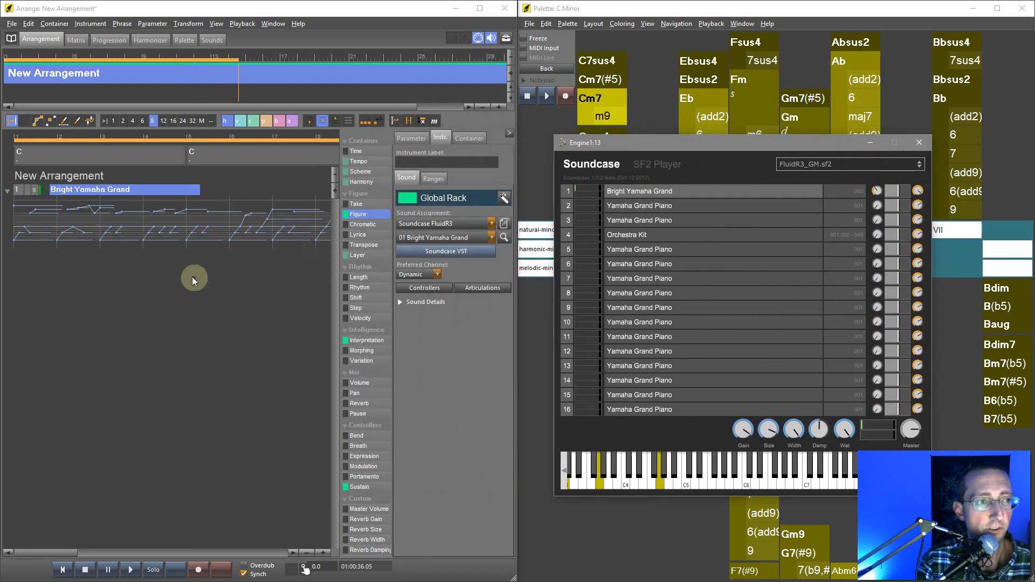
Add a second instrument below the piano, stop playback, and find and assign it the Violin sound from Soundcase FluidR3.
double_click(83, 260)
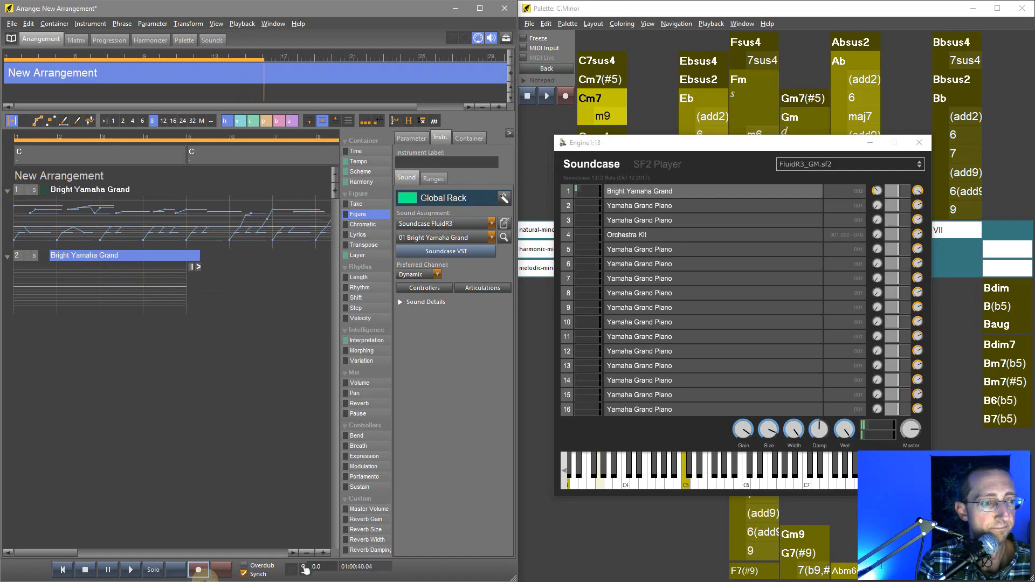
left_click(84, 570)
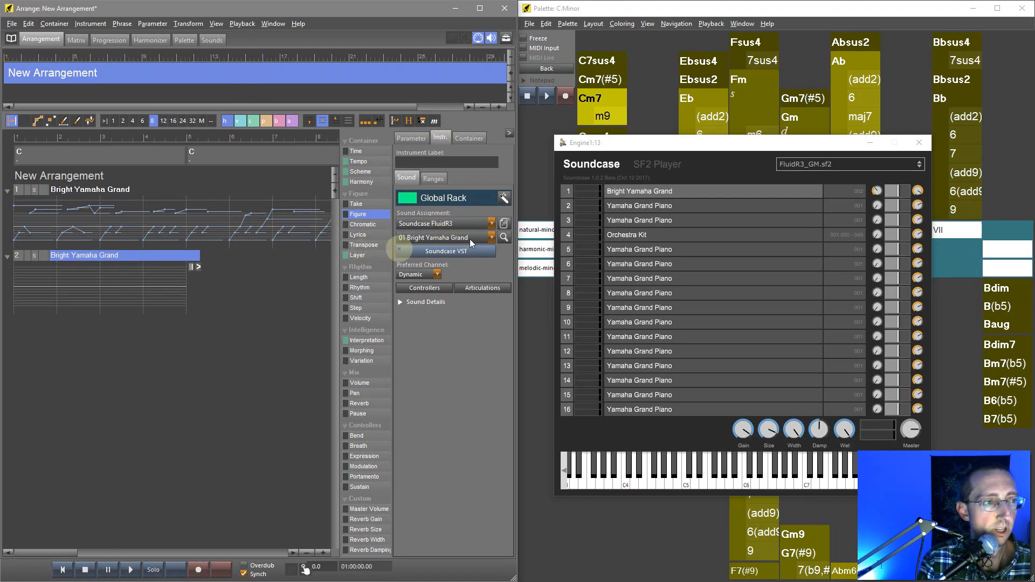
left_click(505, 237)
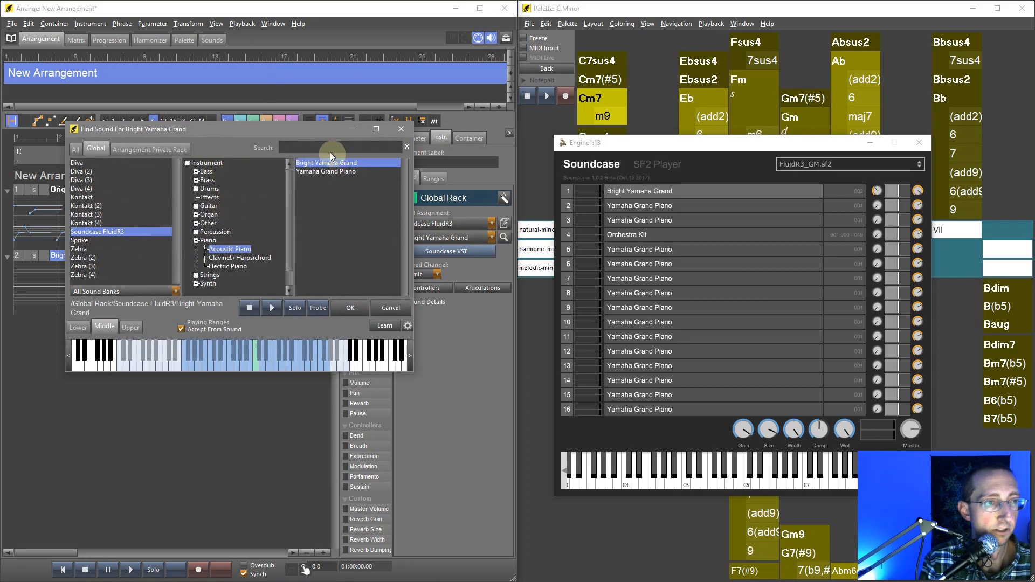
type("vio")
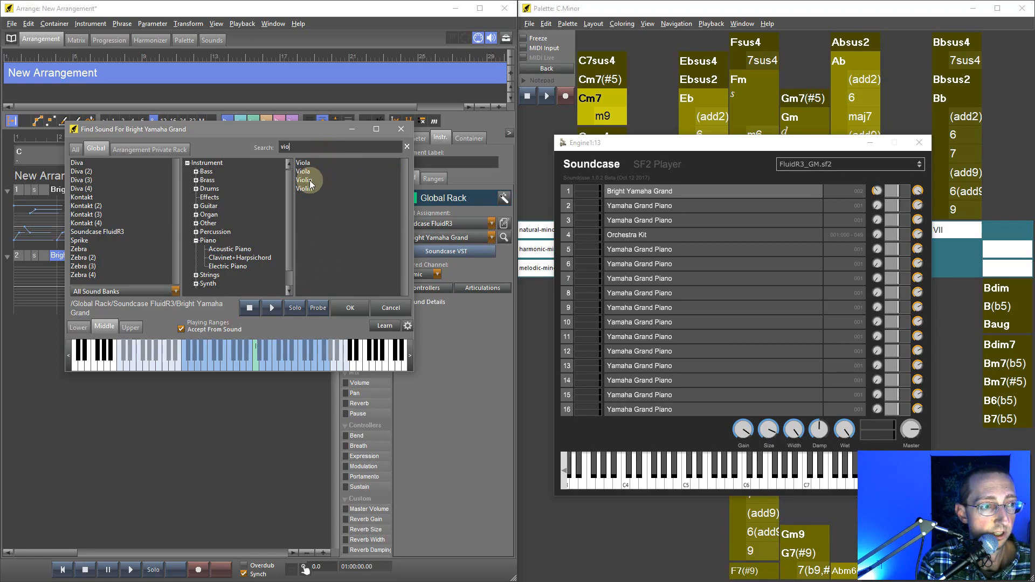
left_click(97, 231)
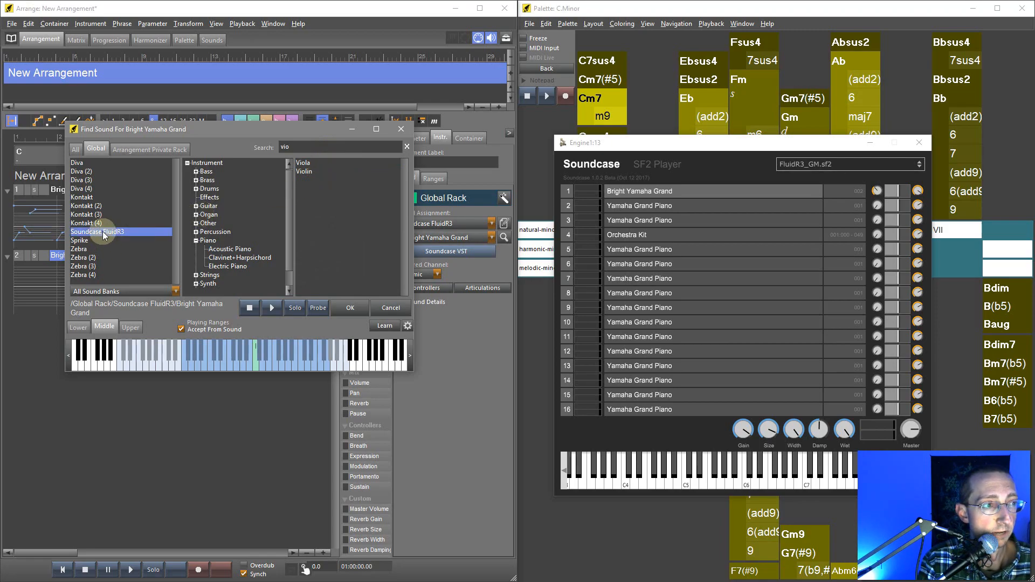
double_click(306, 172)
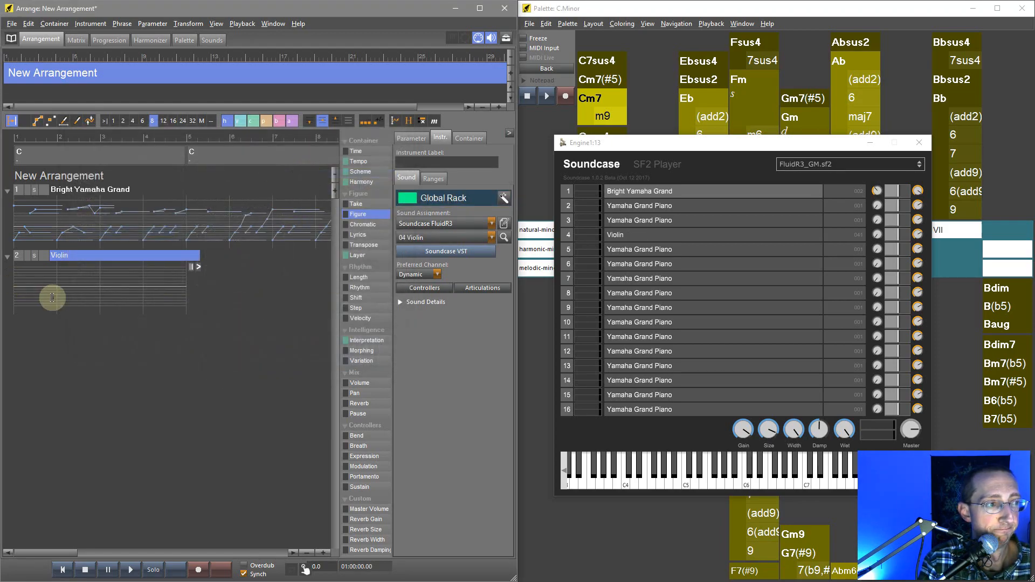
Draw a wavy freehand melody across about the first four bars of the Violin track.
left_click(76, 123)
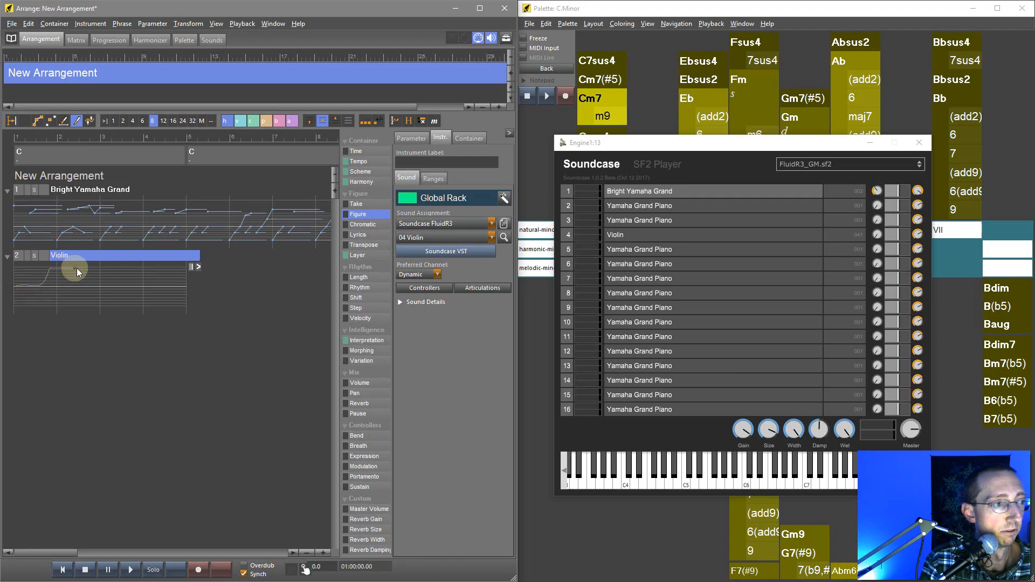
left_click_drag(174, 283, 175, 285)
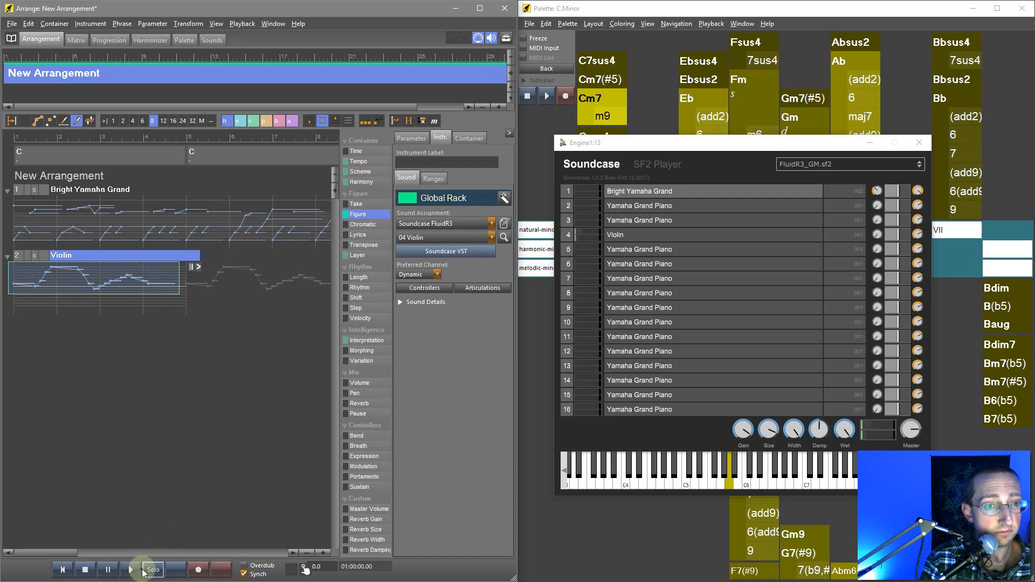
Turn up both knobs on the Violin channel in Soundcase while auditioning the arrangement, and stop playback.
left_click(652, 237)
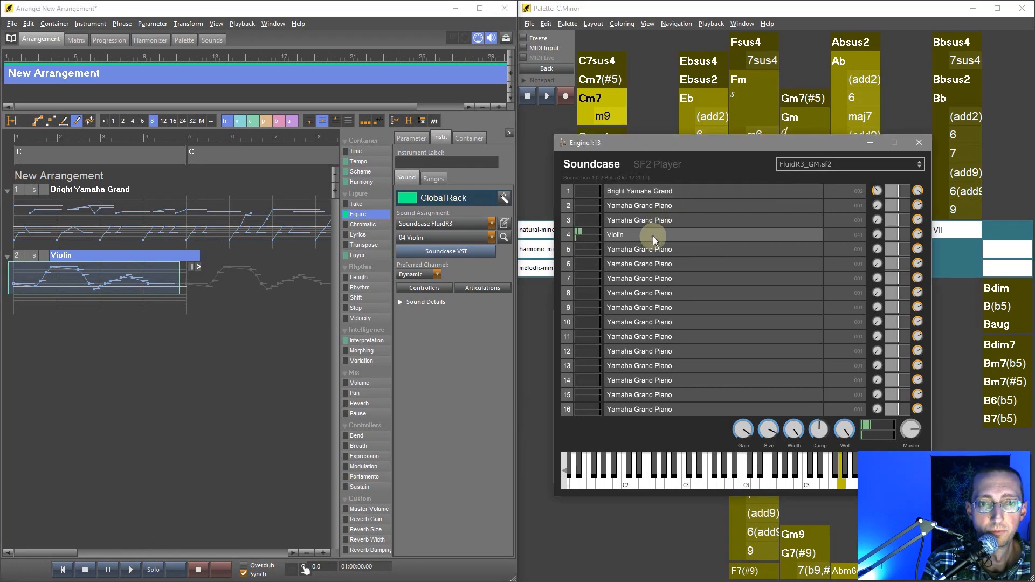
left_click_drag(879, 235, 879, 222)
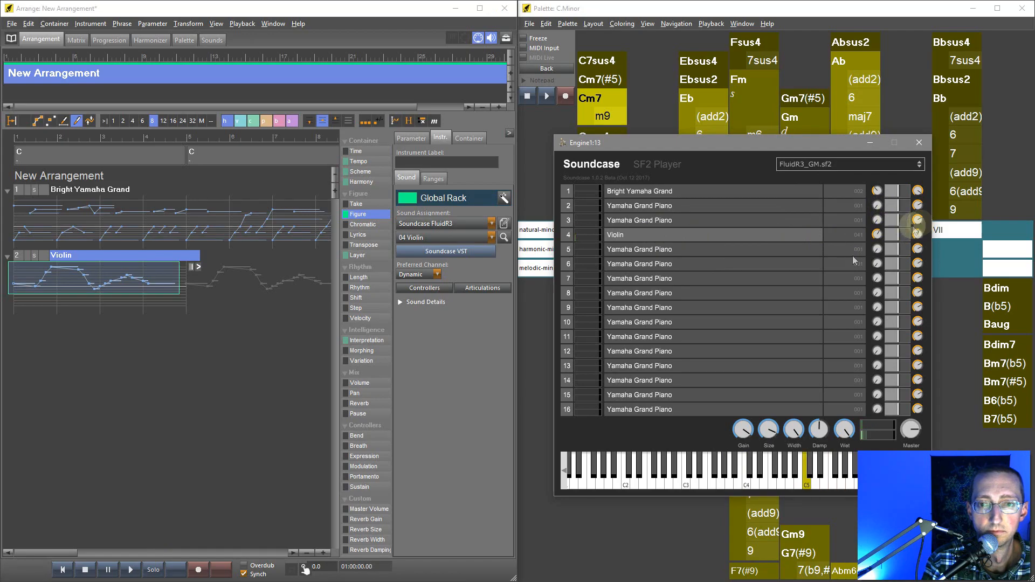
left_click(84, 570)
left_click(130, 570)
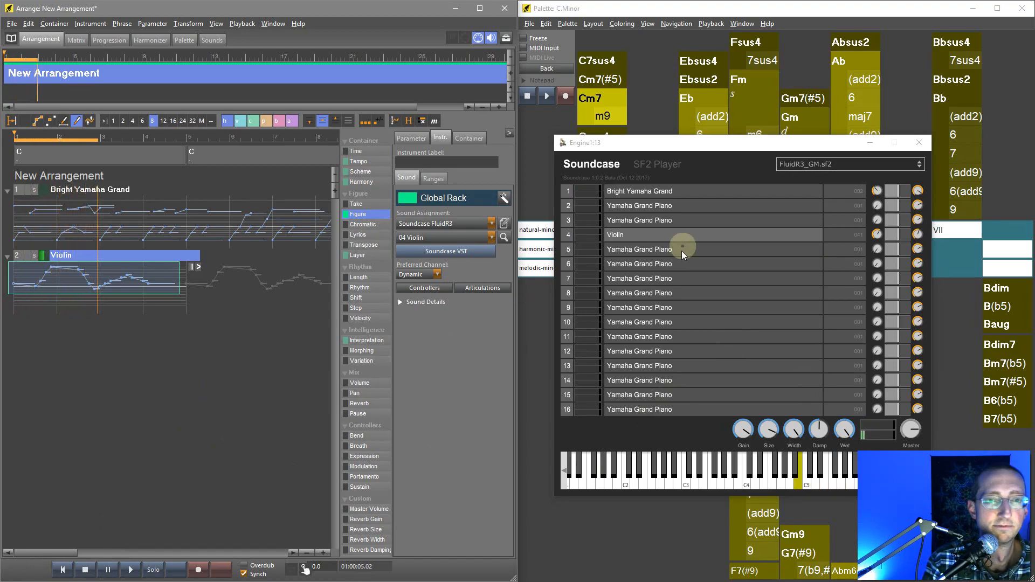
left_click_drag(918, 234, 920, 219)
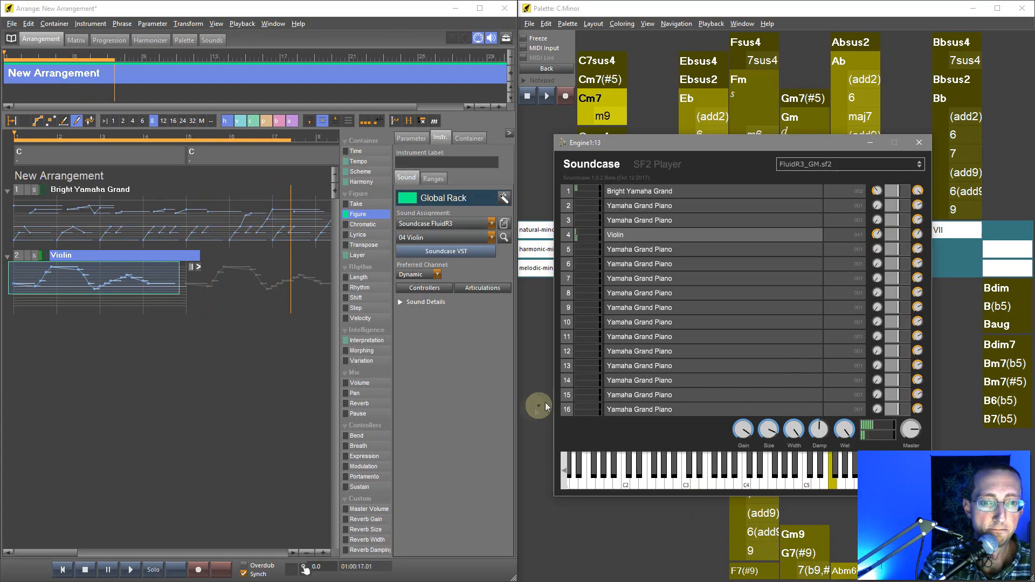
left_click(86, 571)
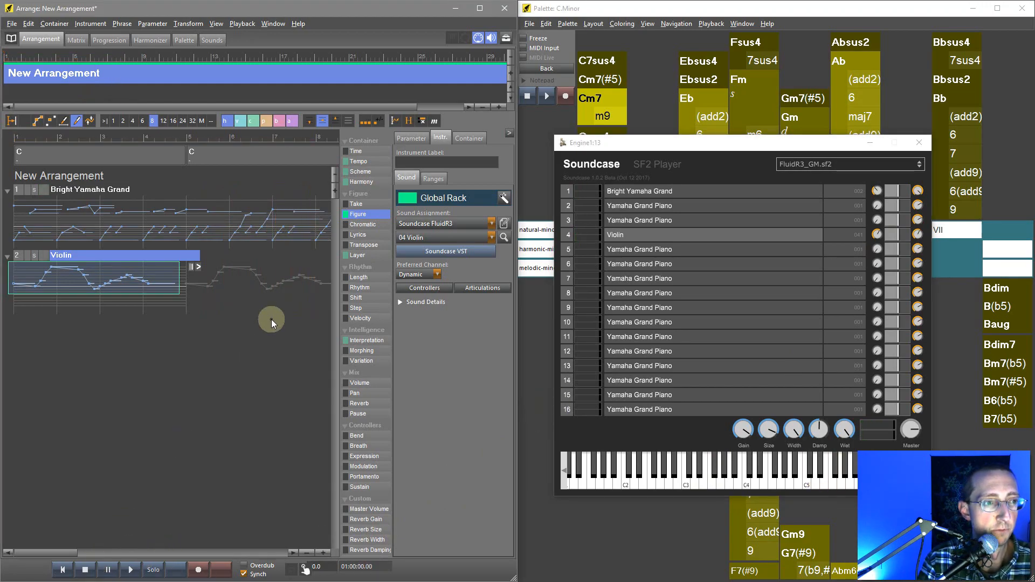
Add a third instrument below the violin and assign it Clean Guitar from the Guitar category of Soundcase FluidR3.
double_click(69, 322)
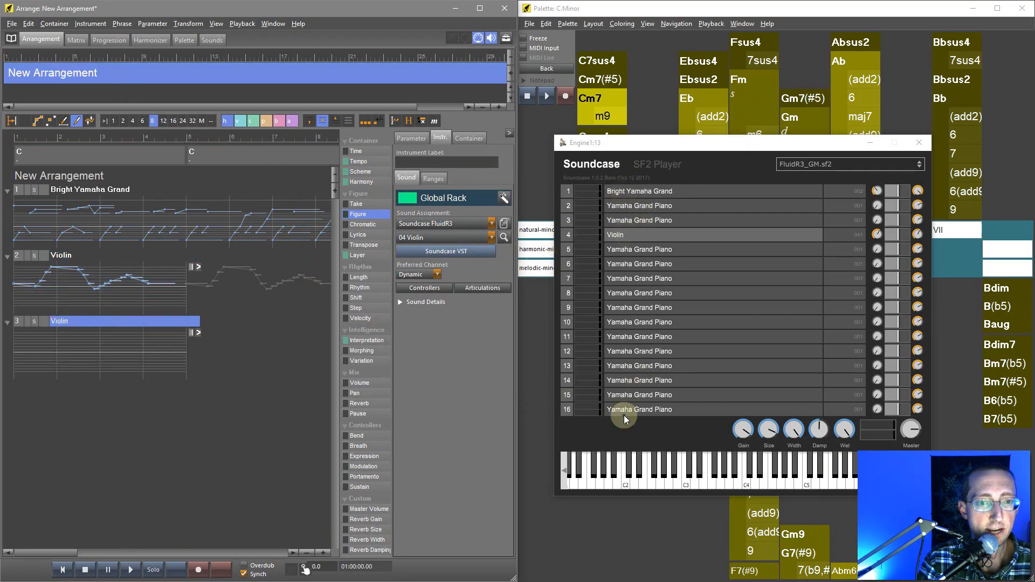
left_click(504, 238)
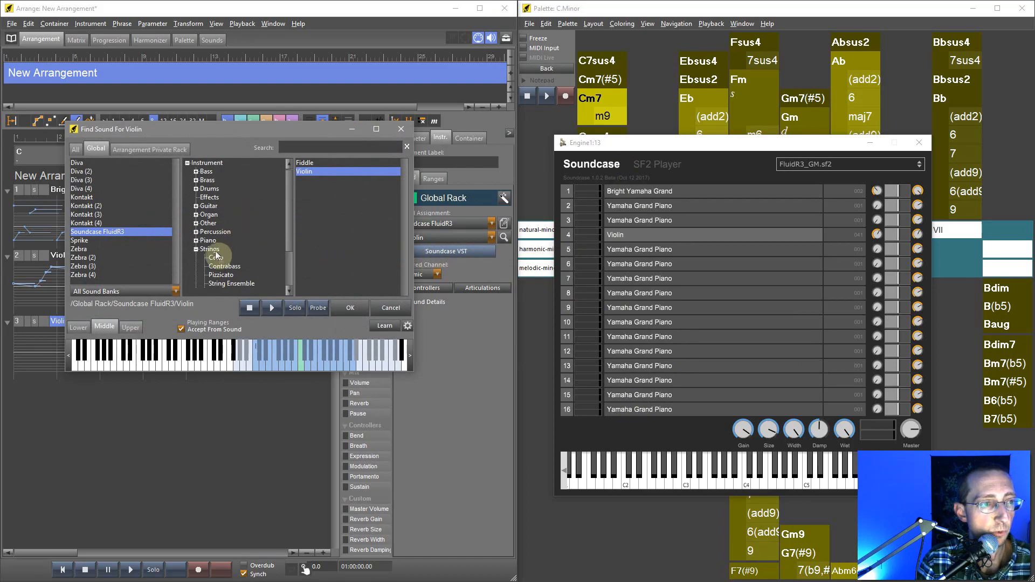
left_click(207, 207)
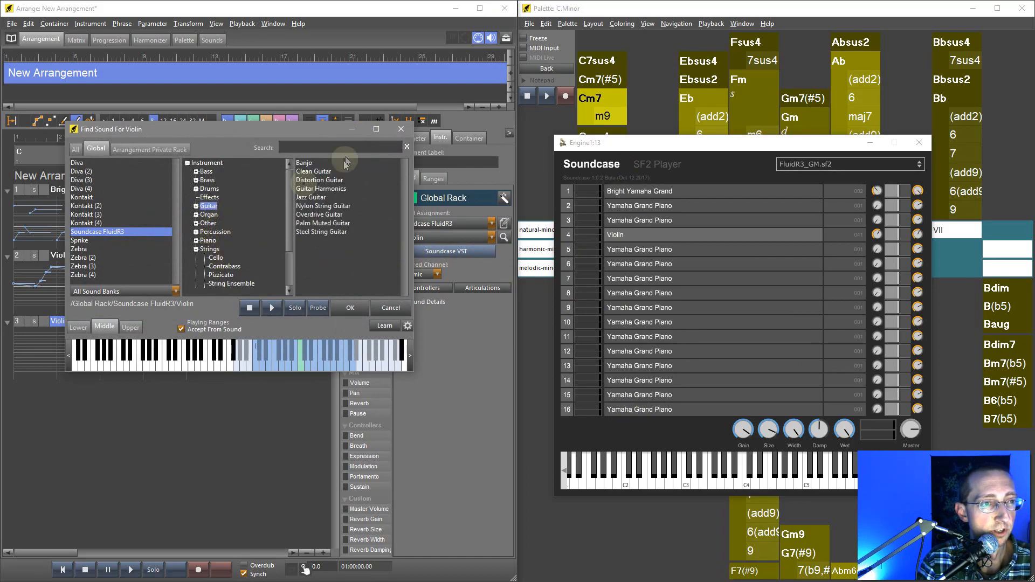
double_click(313, 171)
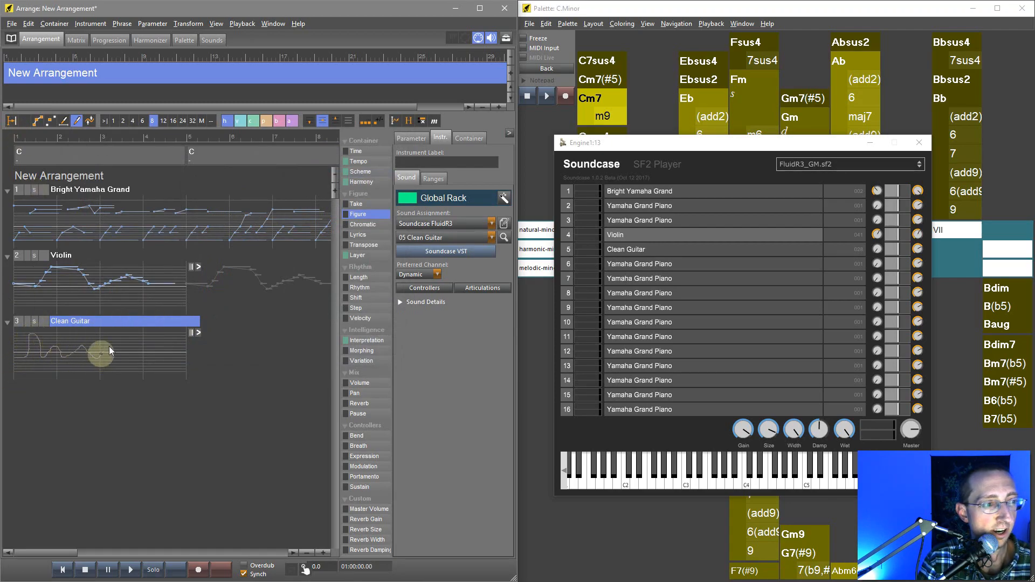
Draw a freehand melody across about the first four bars of the Clean Guitar track and play back the arrangement.
left_click(161, 356)
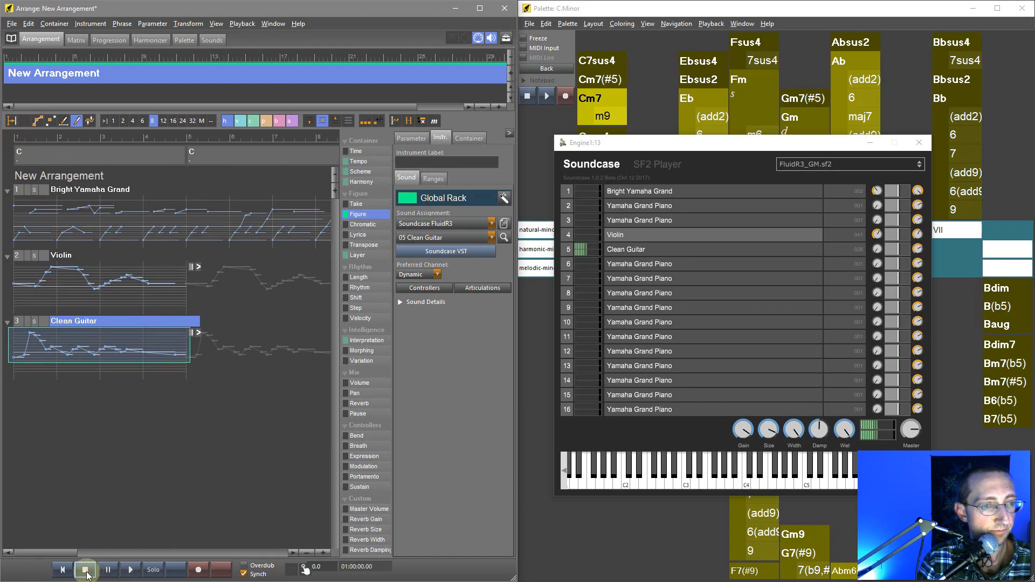
left_click(130, 570)
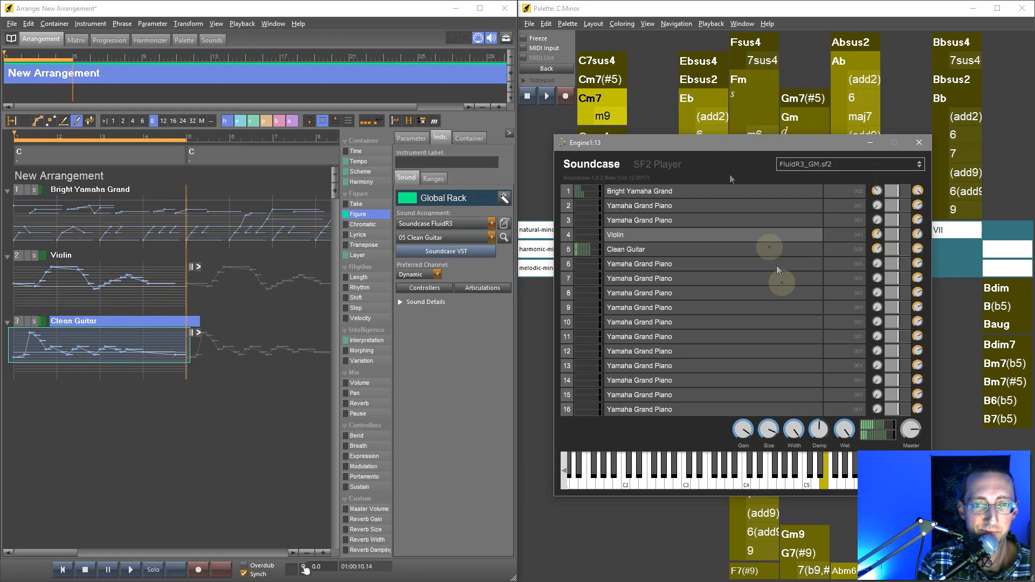
left_click(276, 12)
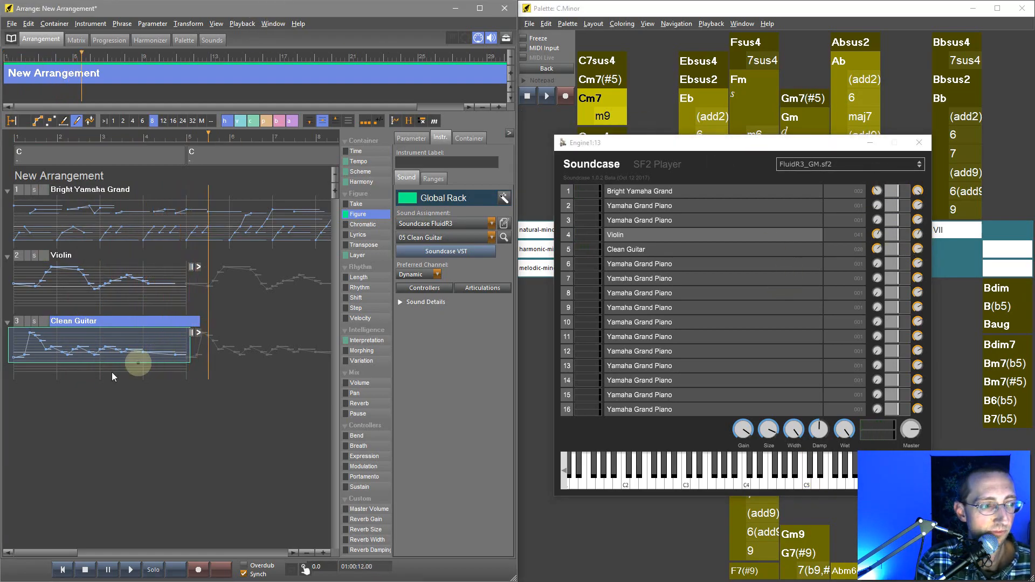
Add a fourth instrument below the guitar, assign it to Sprike from the Global Rack, and close the Soundcase window.
double_click(64, 389)
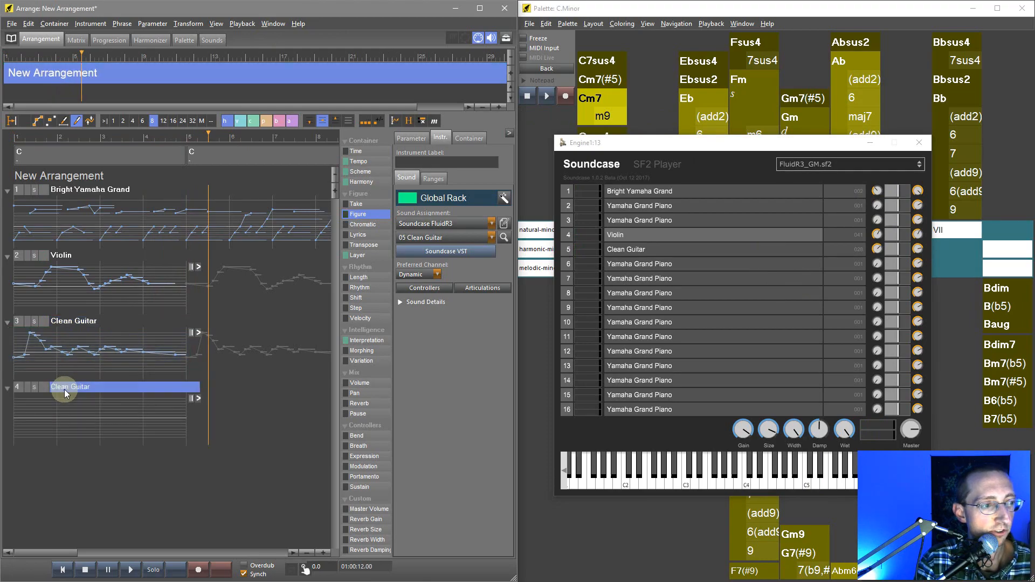
left_click(491, 224)
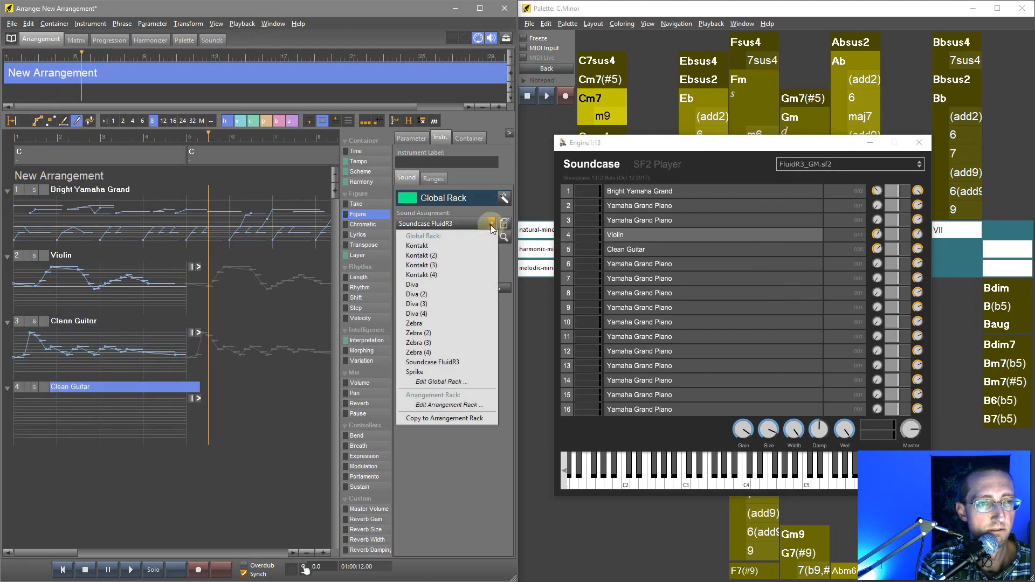
left_click(421, 373)
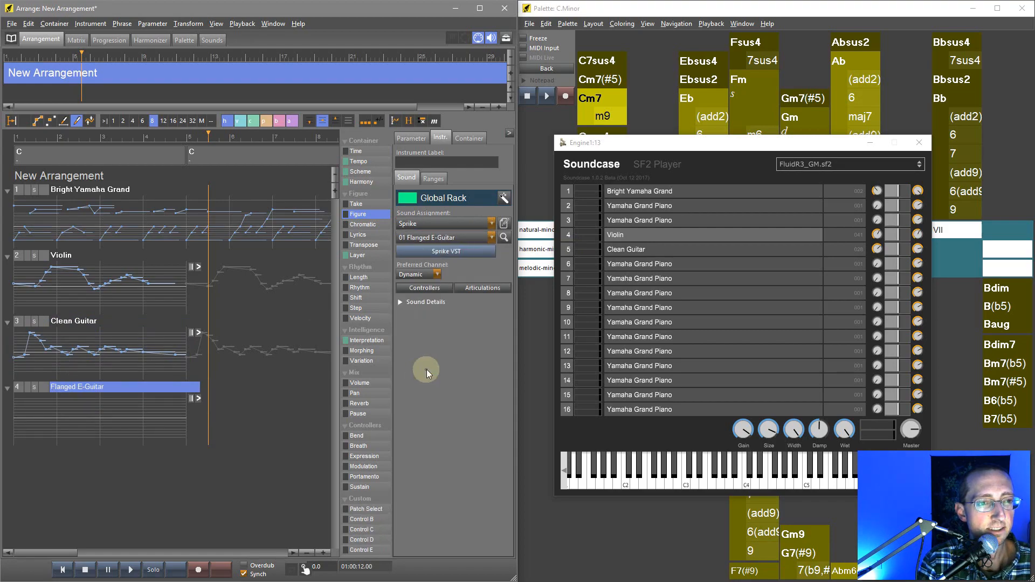
left_click(920, 143)
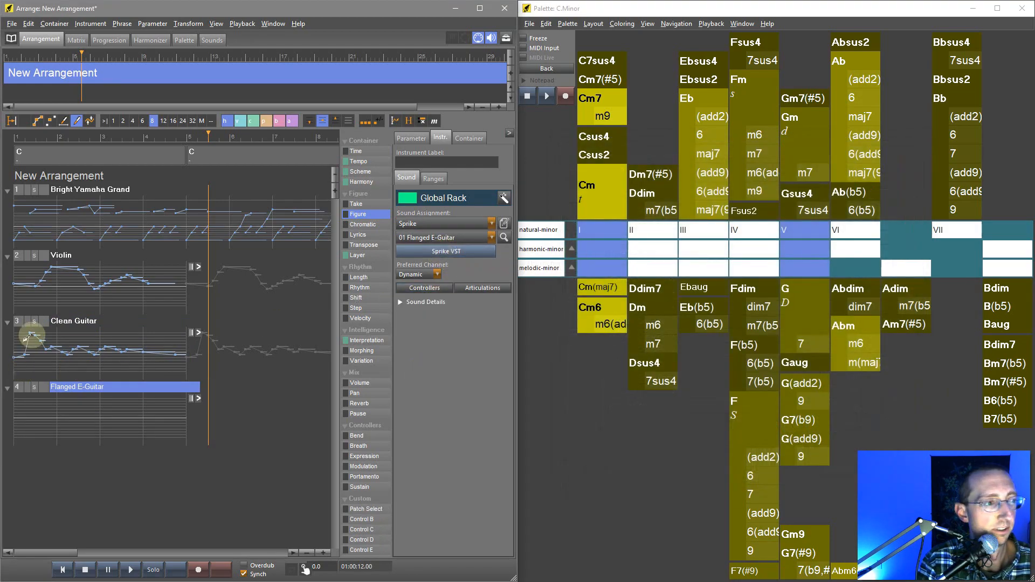
Solo the fourth instrument and assign it Acid Run 1 from the Bass category of Sprike.
left_click(34, 388)
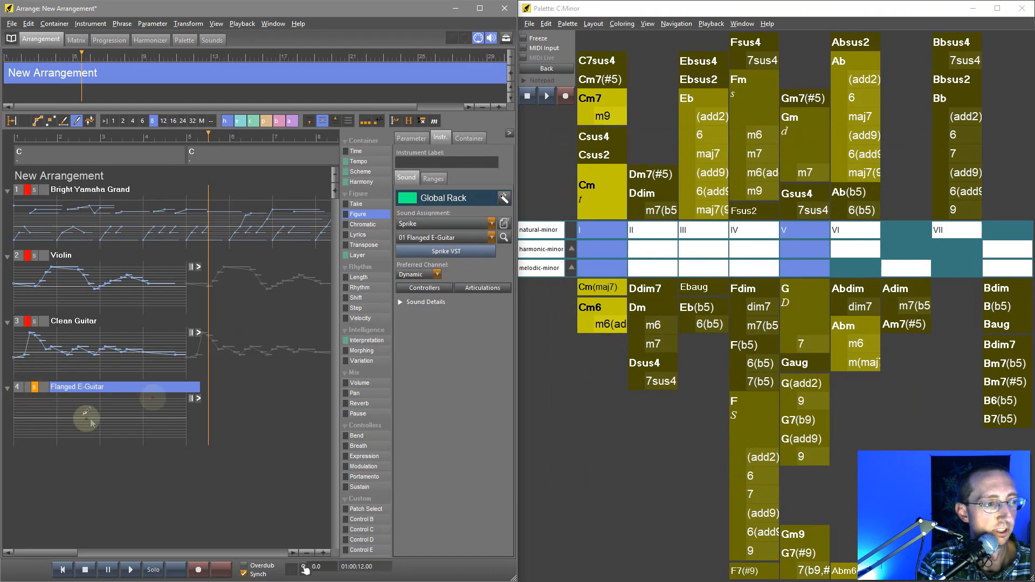
left_click(504, 237)
left_click_drag(283, 127, 717, 107)
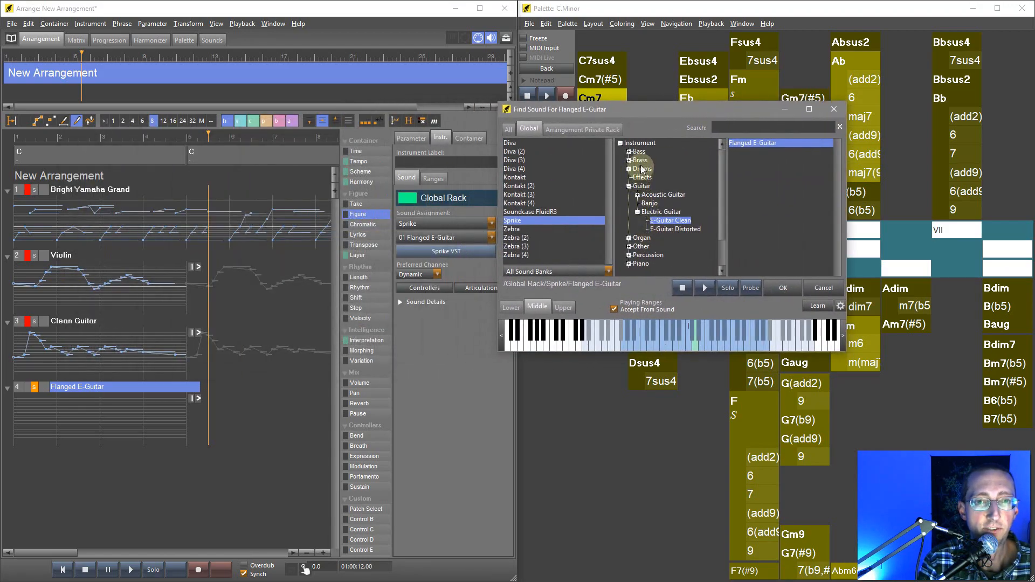
left_click(640, 153)
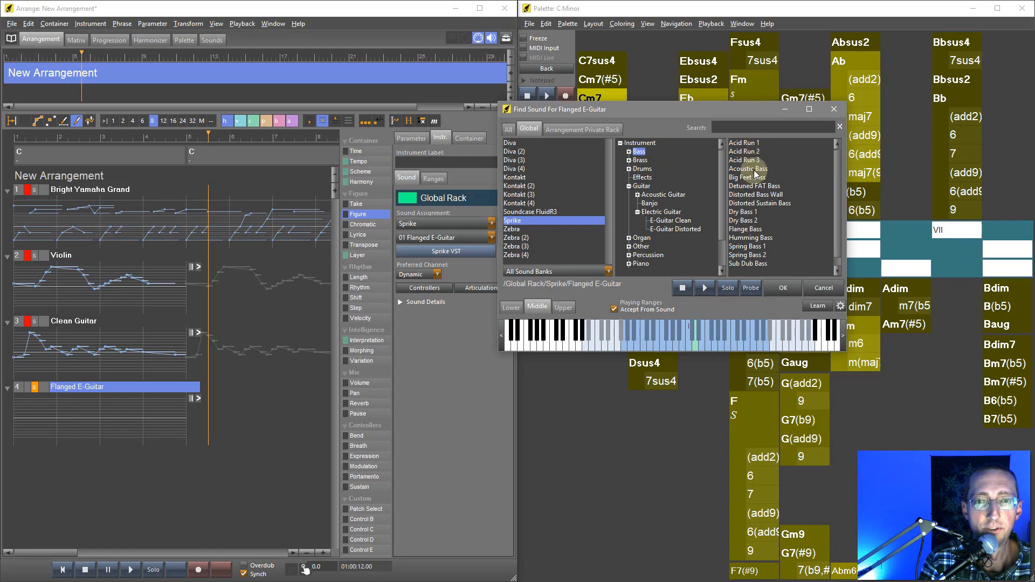
double_click(744, 143)
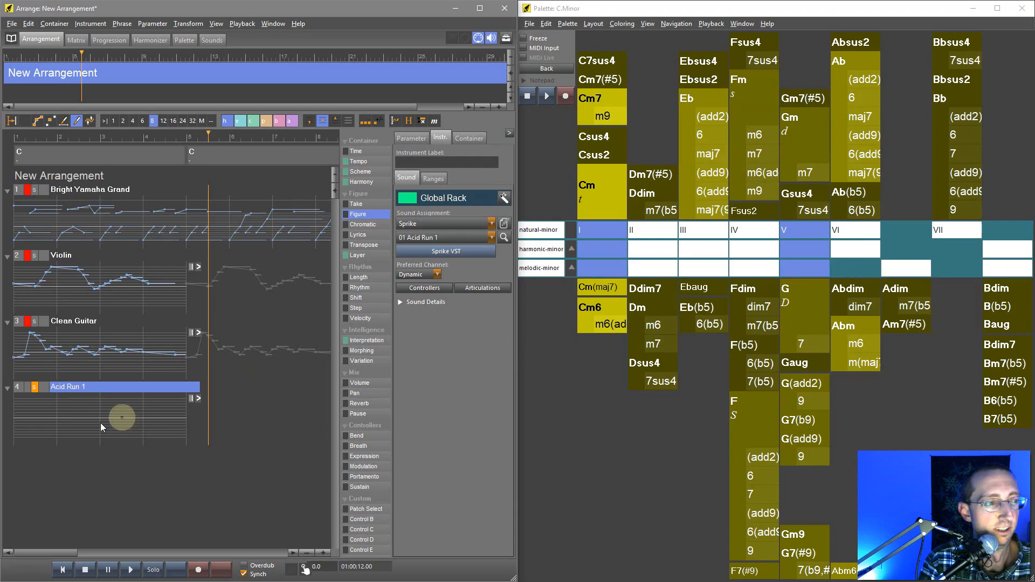
Draw a freehand melody across about the first four bars of the Acid Run 1 track and convert its notes to the bass (b) type.
left_click_drag(24, 421, 176, 427)
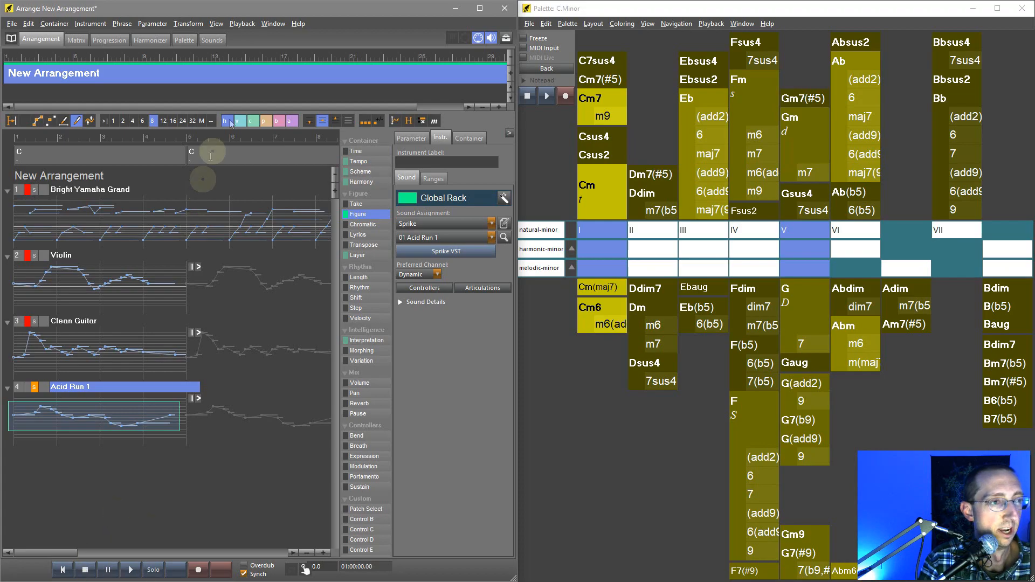
left_click(277, 122)
left_click(211, 408)
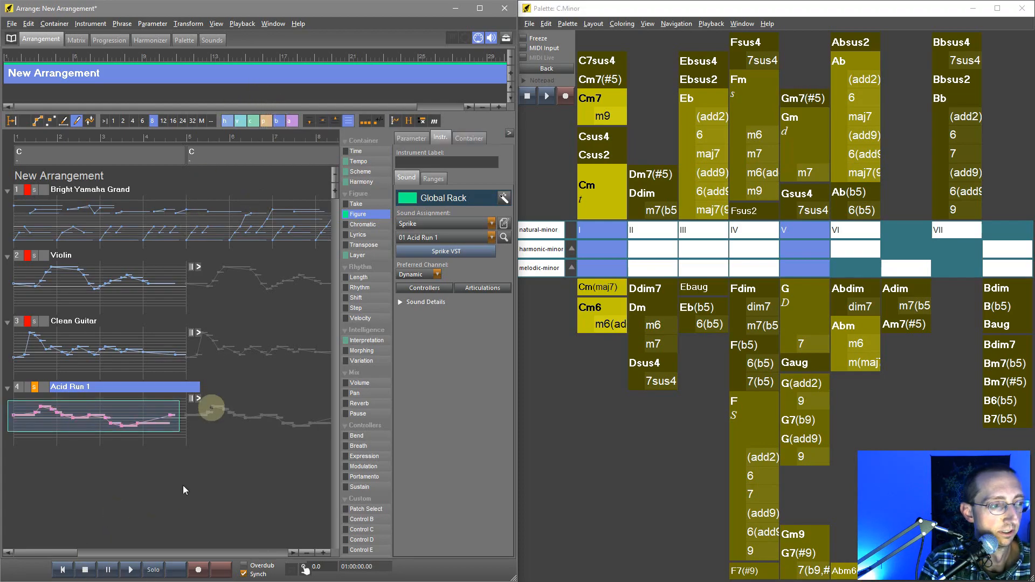
Unsolo the Acid Run 1 track while auditioning the arrangement, view its Sprike plug-in window, and stop playback.
left_click(130, 570)
left_click(33, 387)
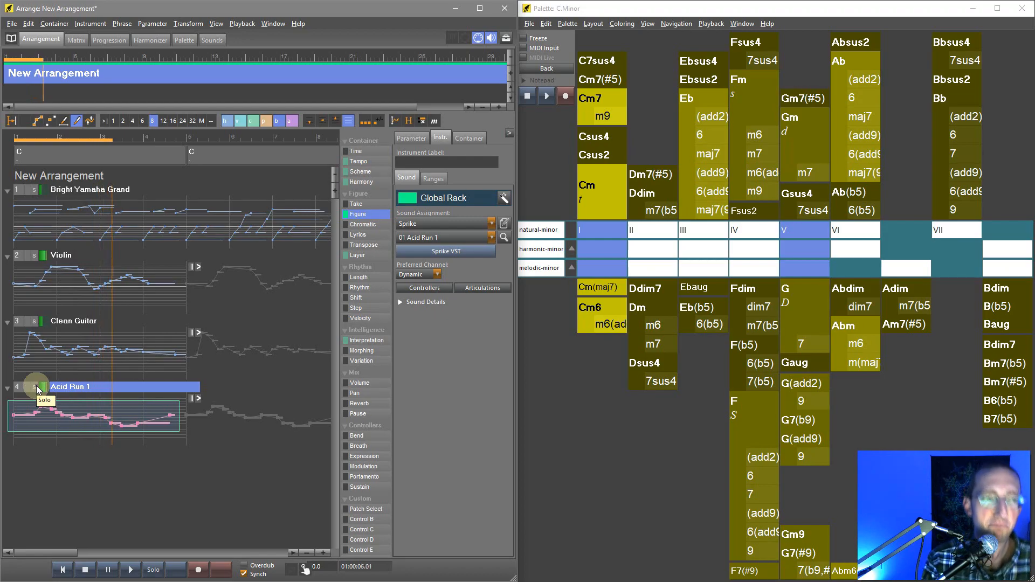
left_click(442, 253)
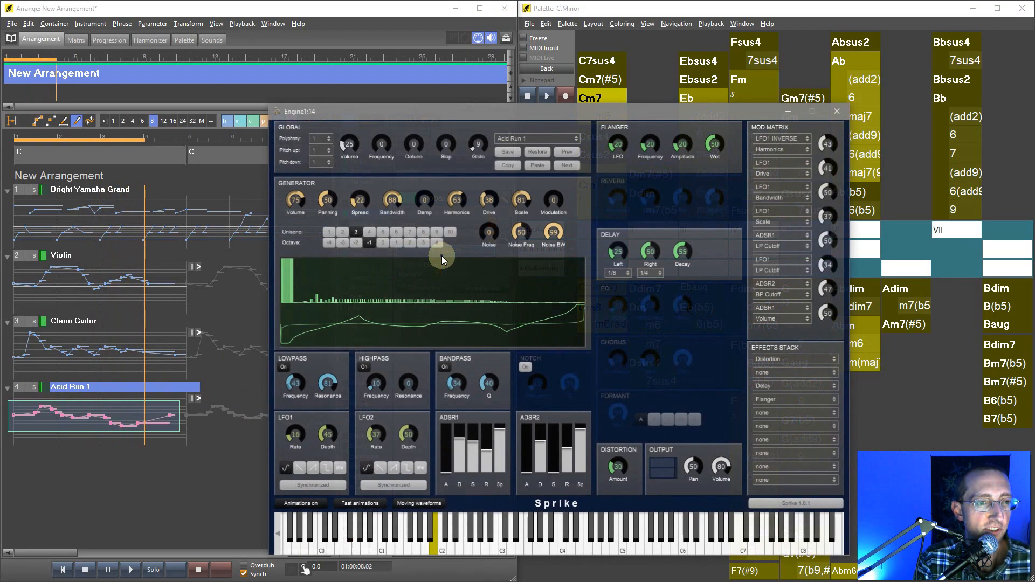
left_click_drag(449, 115, 457, 61)
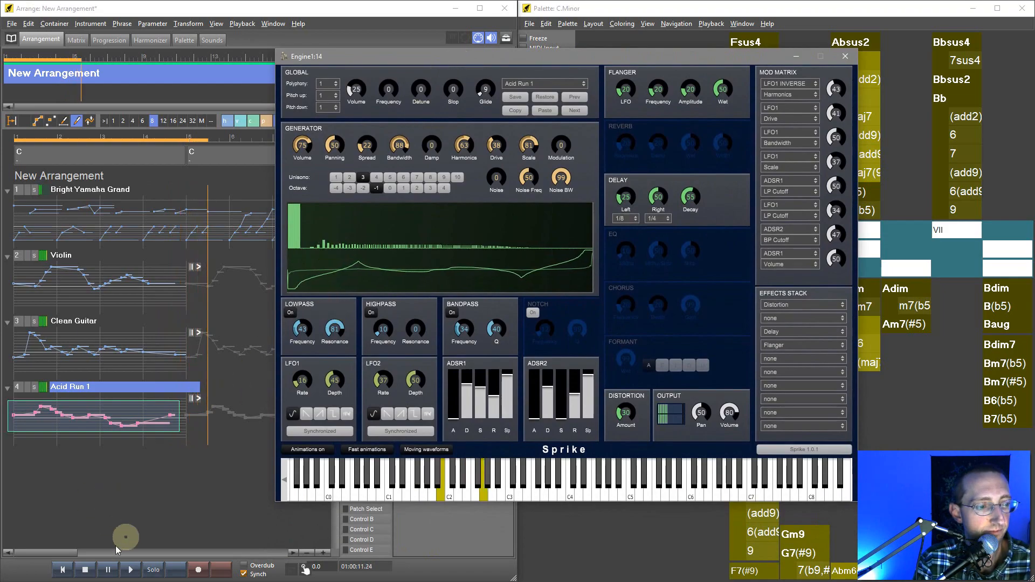
left_click(85, 570)
Replay the full arrangement while watching the Sprike plug-in respond, stop playback, and close the Sprike window.
left_click_drag(588, 52, 618, 37)
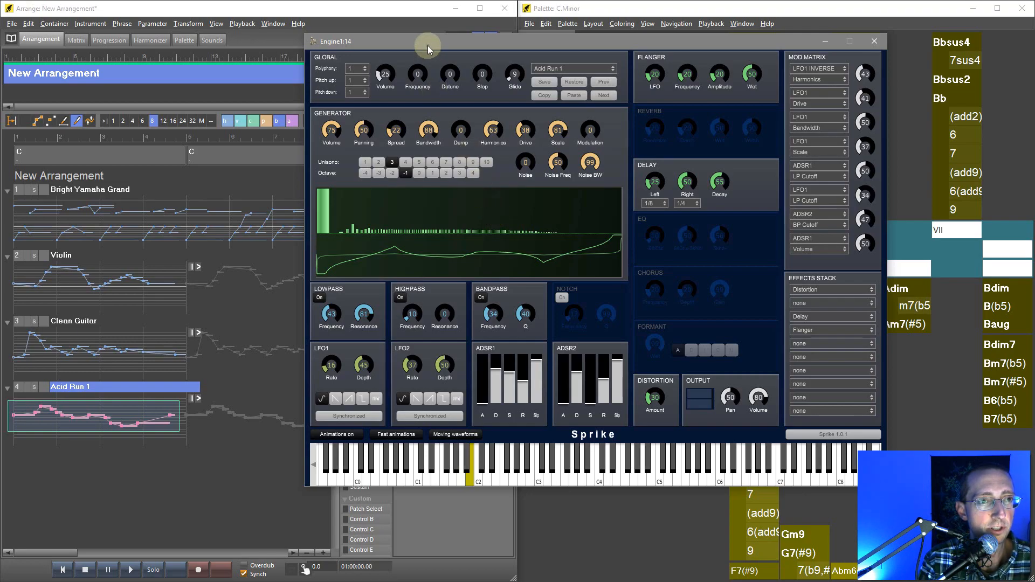
left_click_drag(428, 45, 410, 53)
left_click(368, 12)
key("space")
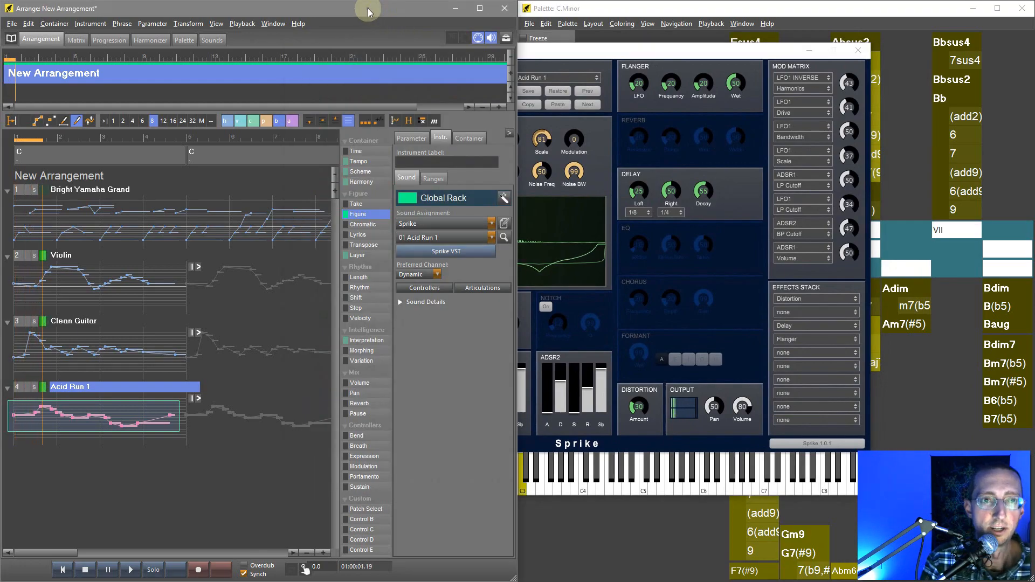
left_click_drag(554, 53, 491, 70)
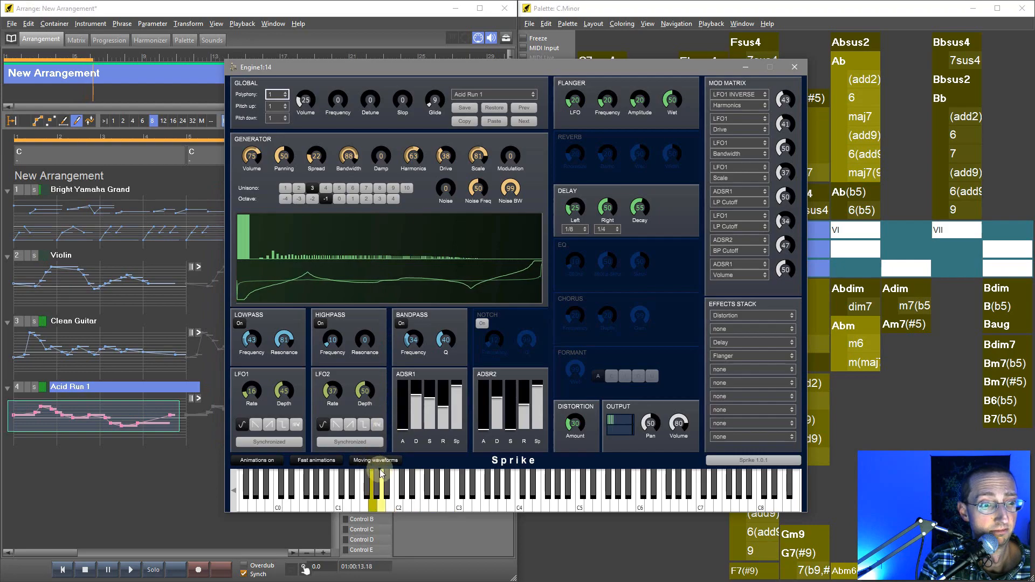
left_click(163, 495)
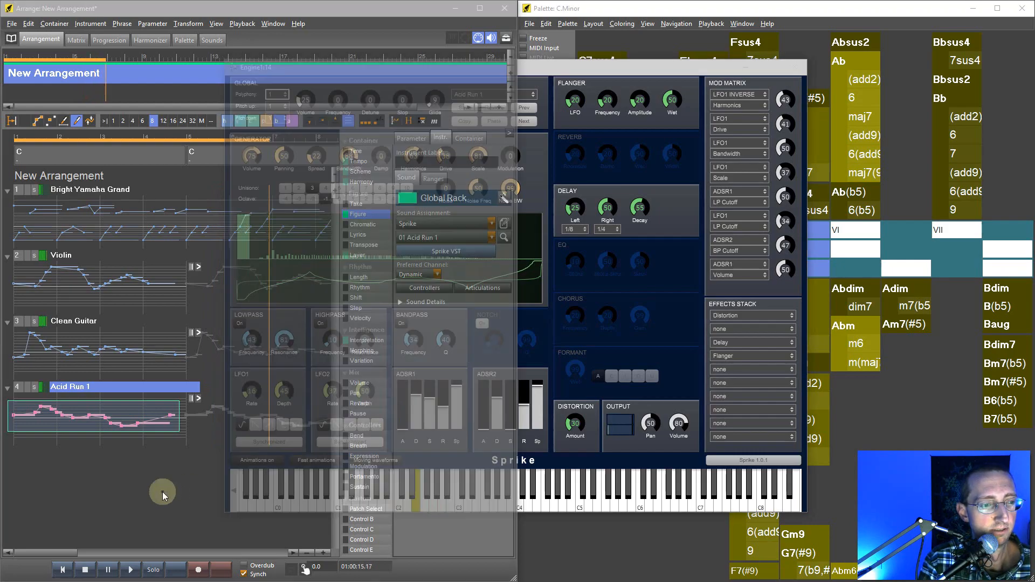
left_click(796, 67)
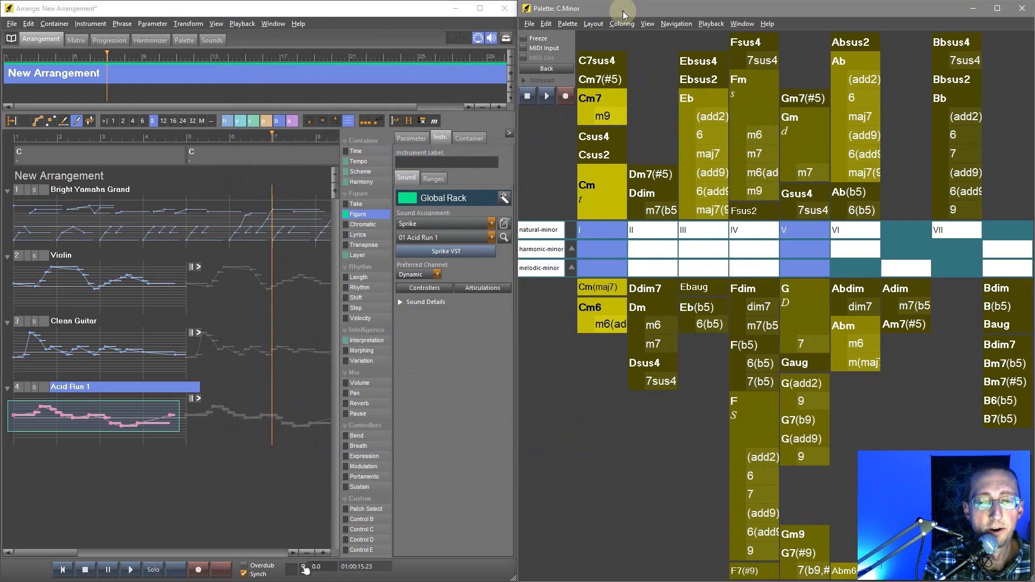
In the audio and MIDI setup, assign the Piano global instrument to Yamaha Grand Piano from Soundcase FluidR3.
left_click(507, 39)
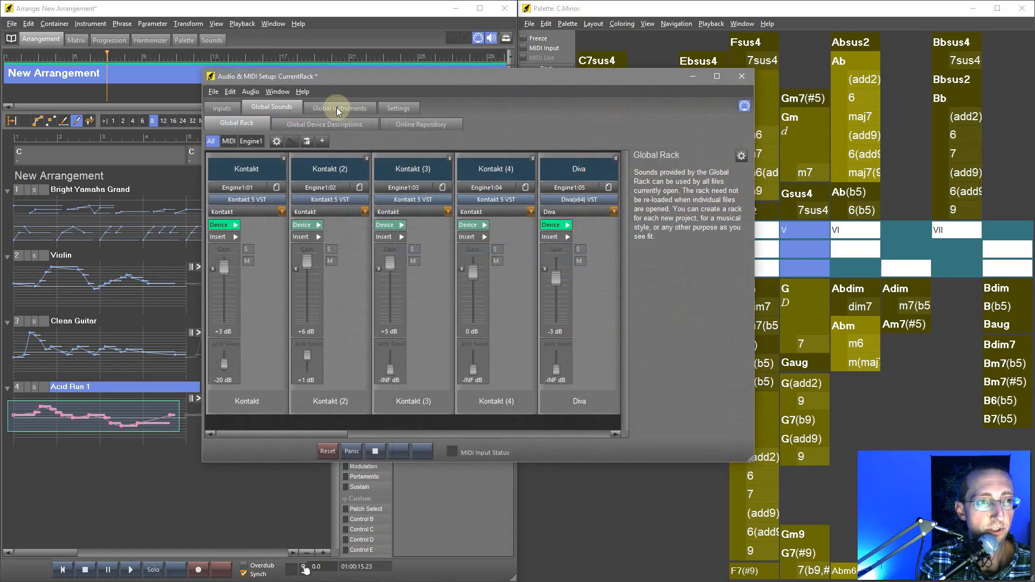
left_click(339, 109)
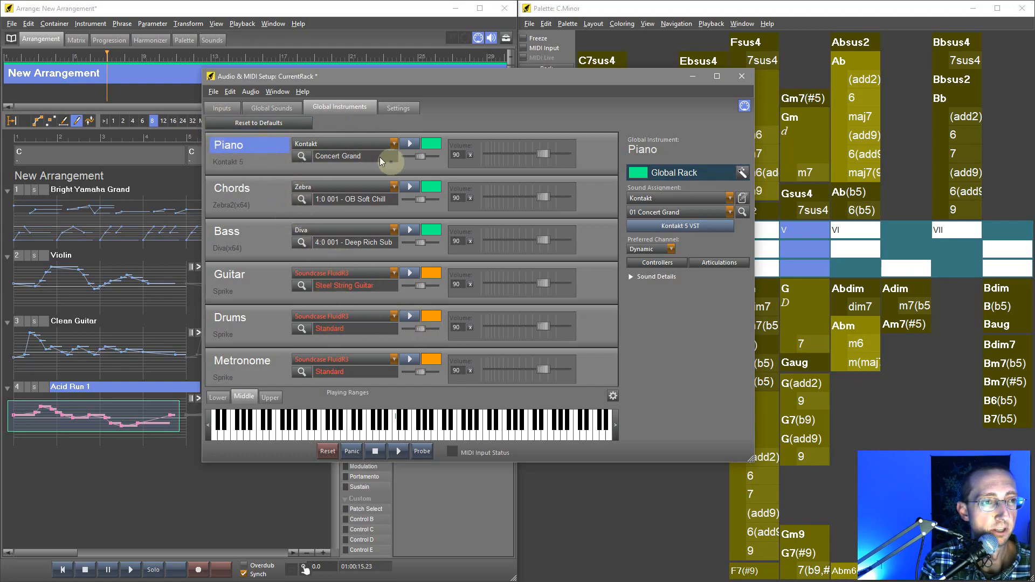
left_click(395, 145)
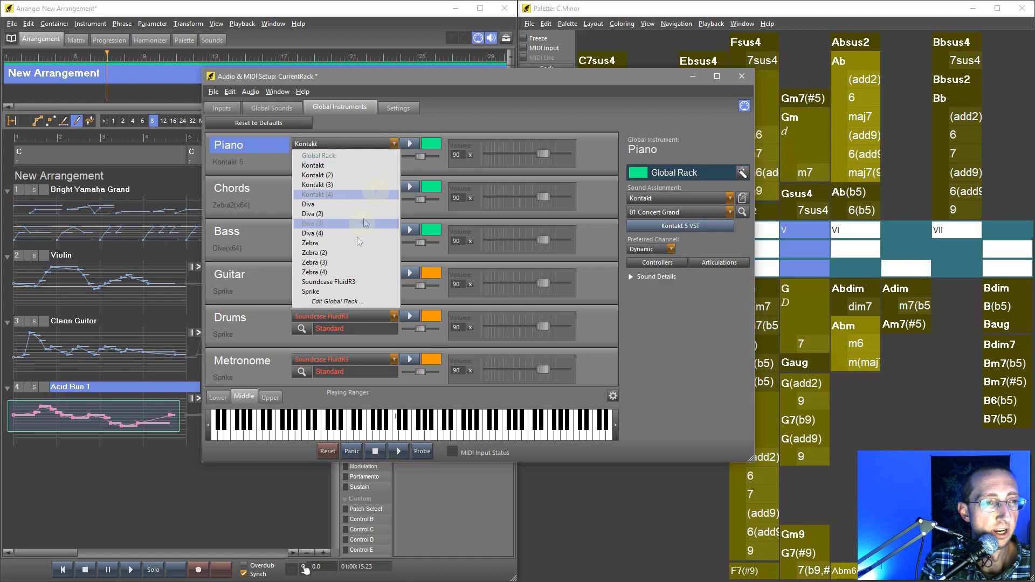
left_click(322, 284)
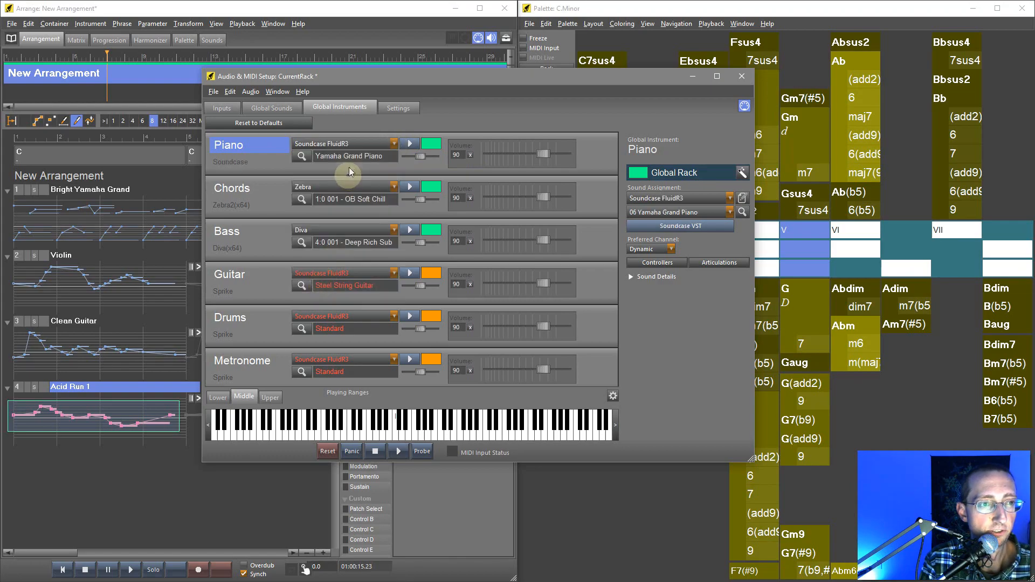
left_click(302, 158)
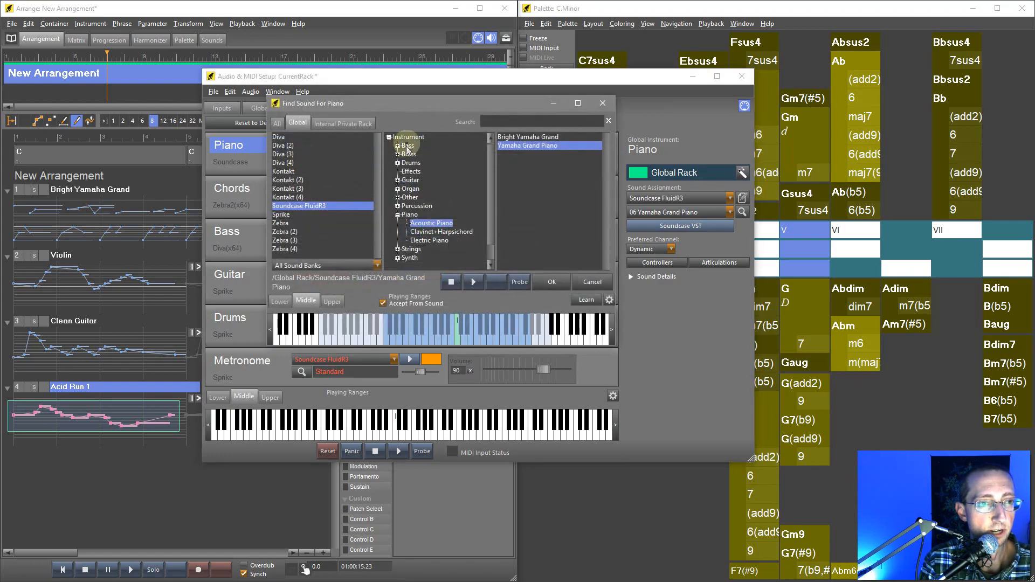
left_click(441, 221)
left_click(513, 152)
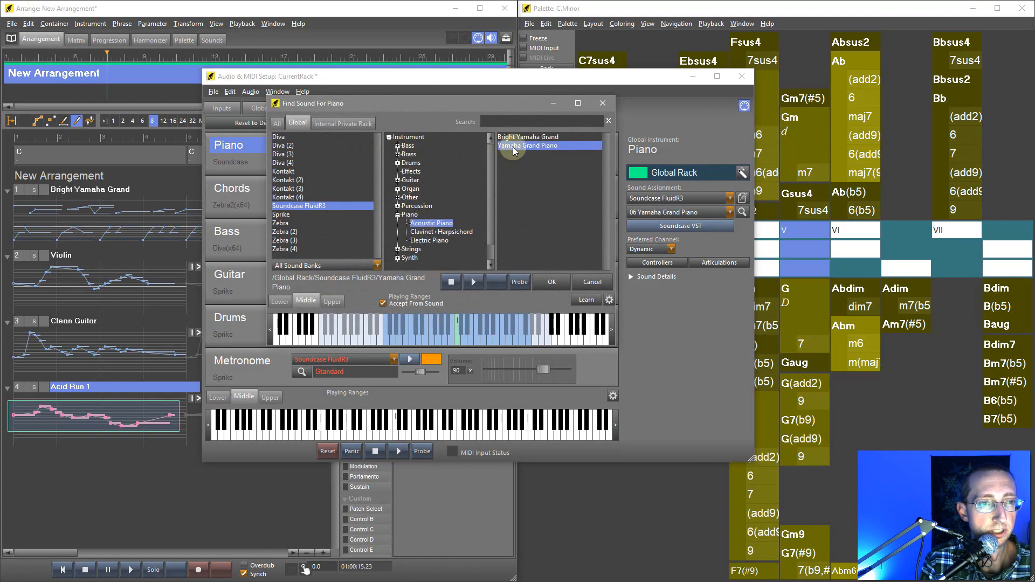
double_click(513, 151)
Assign the Chords global instrument to Halo Pad from the Synth Pad category of Soundcase FluidR3.
left_click(287, 191)
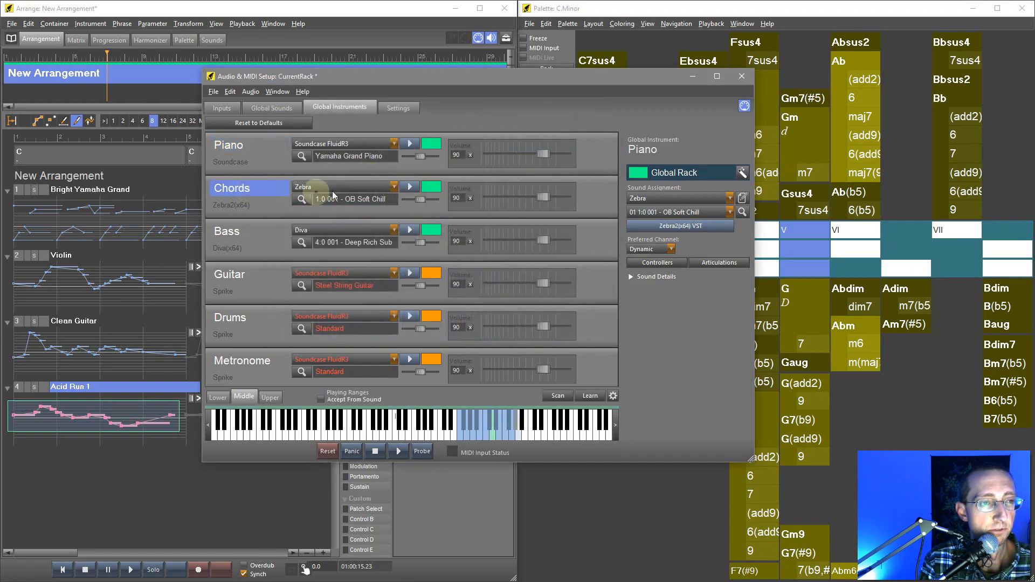
left_click(372, 187)
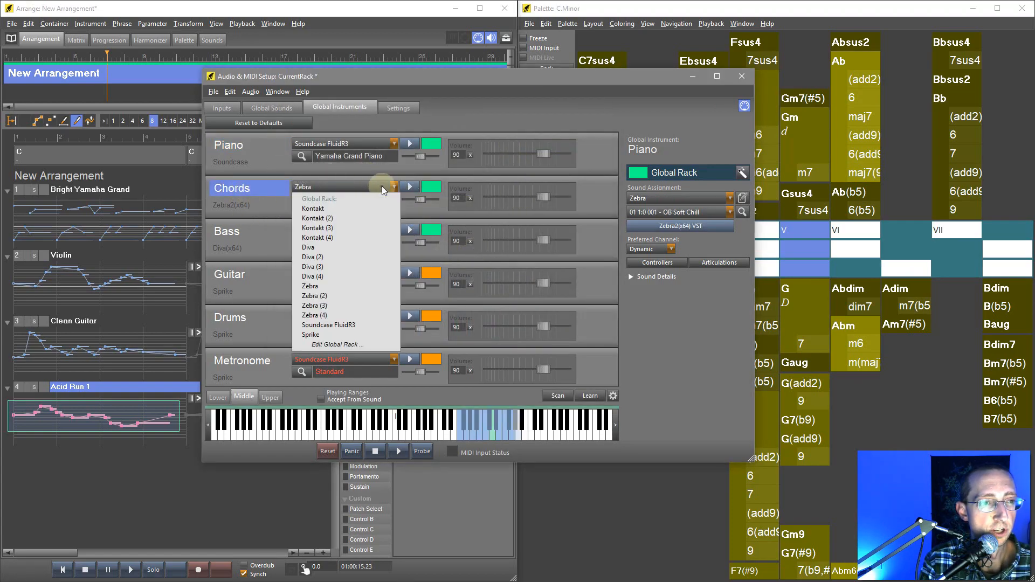
left_click(326, 325)
left_click(303, 199)
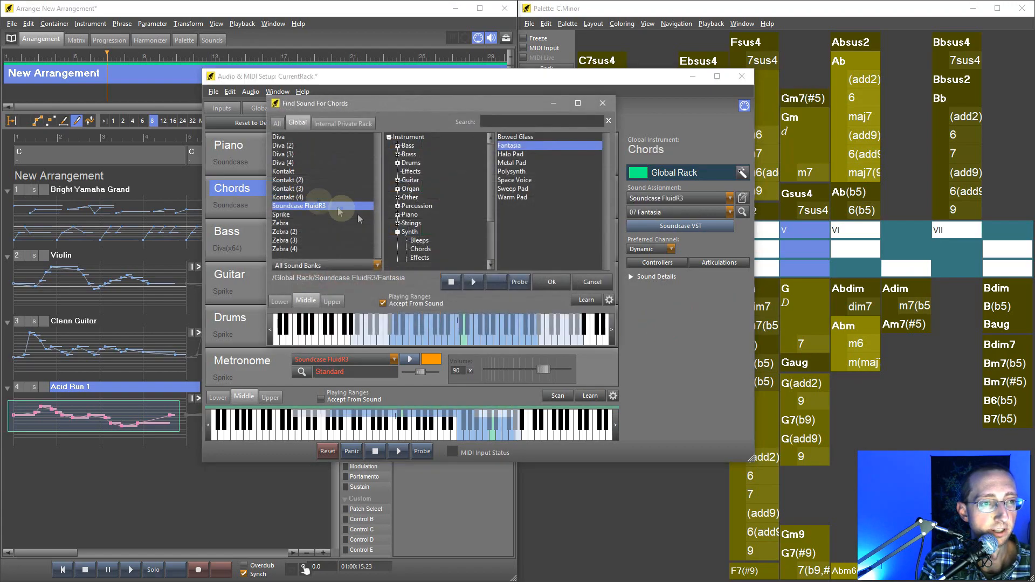
left_click(409, 231)
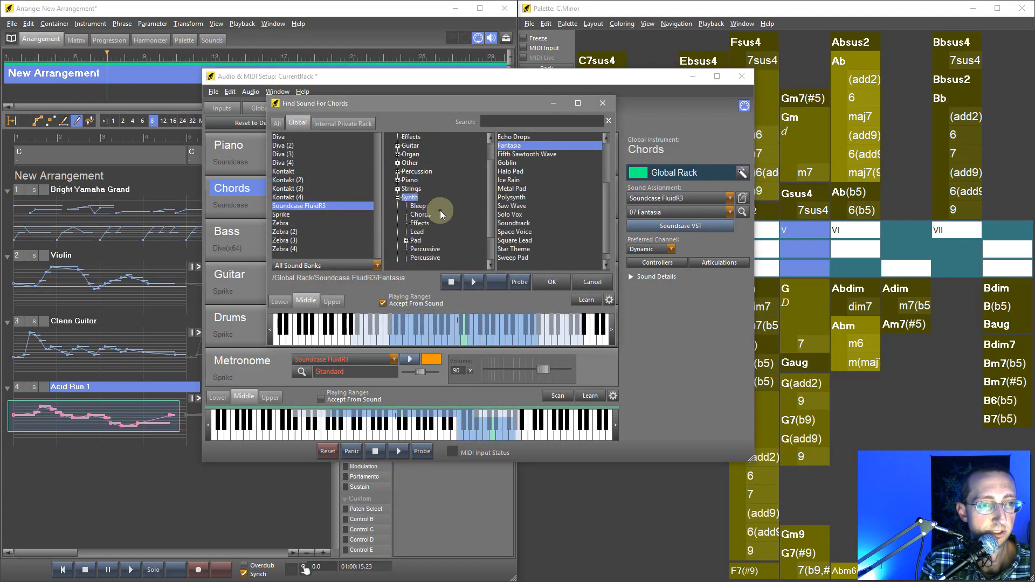
left_click(415, 241)
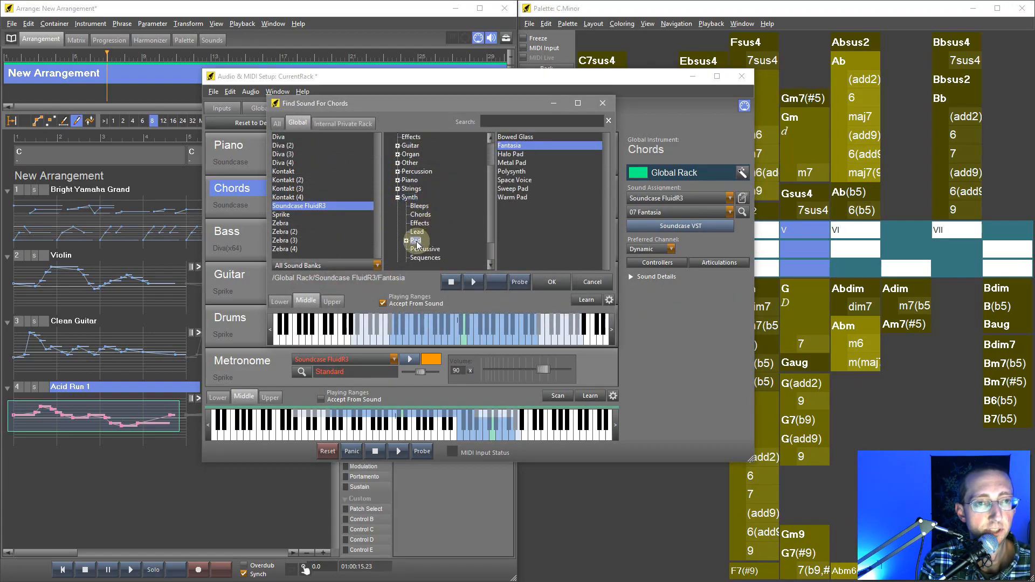
double_click(511, 154)
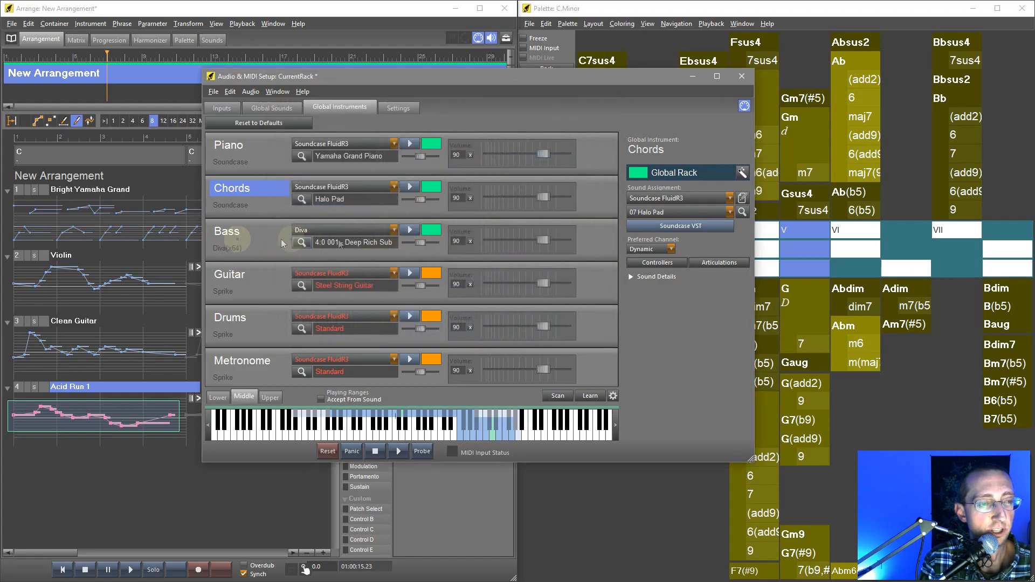
Assign the Bass global instrument to Acid Run 1 from the Synth Bass category of Sprike.
left_click(374, 232)
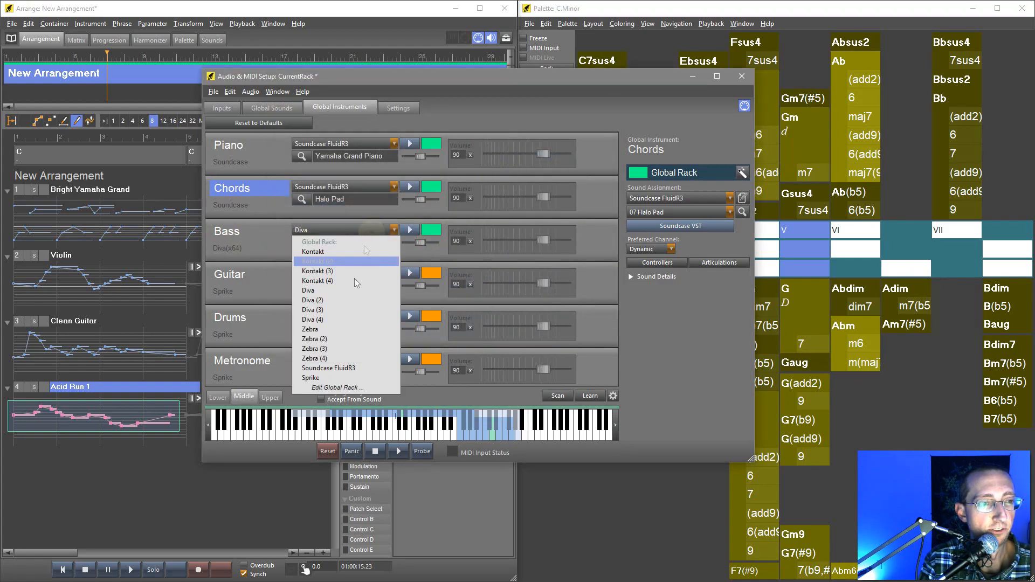
left_click(323, 378)
left_click(303, 243)
left_click(424, 172)
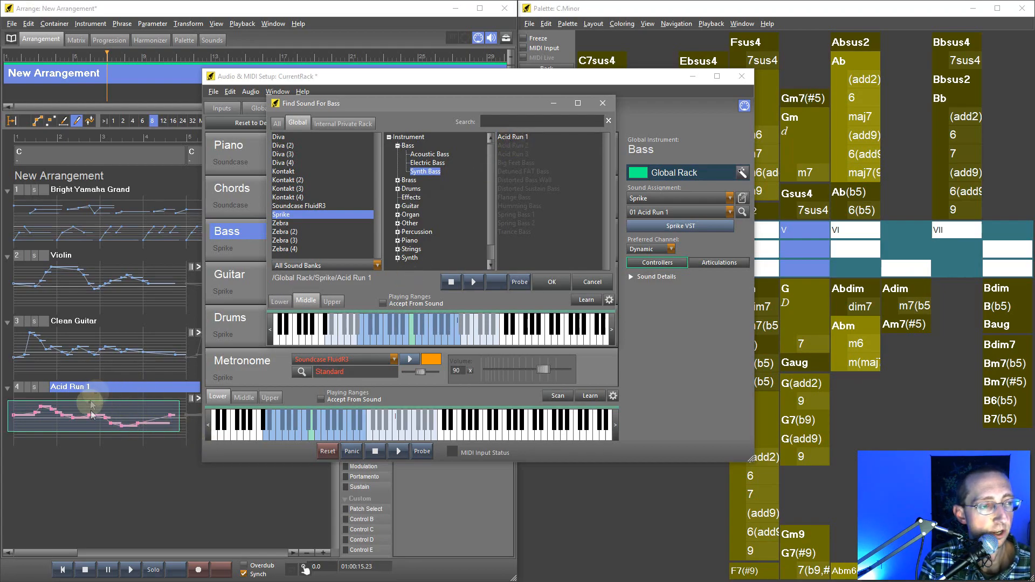
double_click(517, 139)
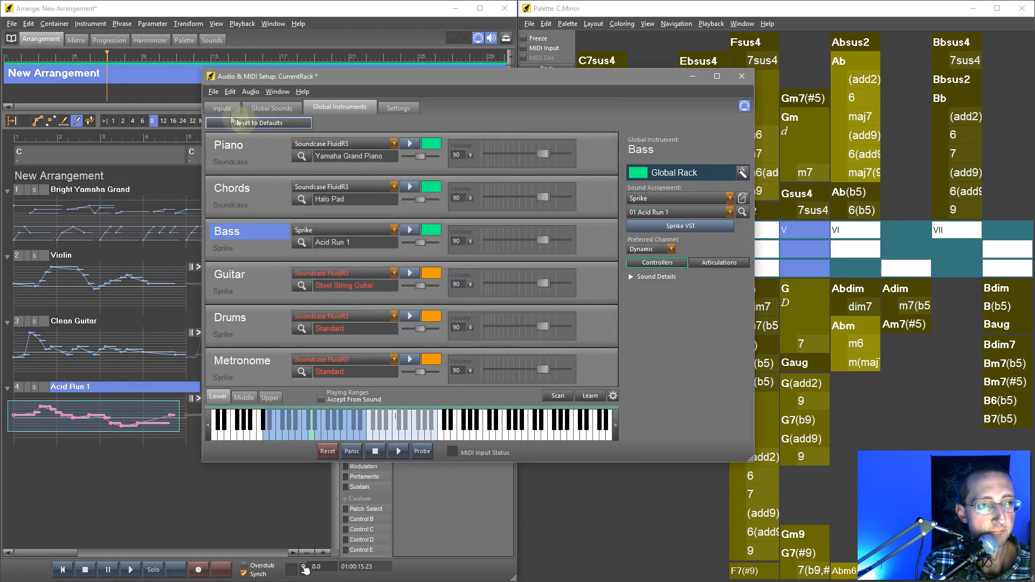
Duplicate the Sprike module in the Global Rack to add Sprike (2), Sprike (3) and Sprike (4).
left_click(275, 109)
left_click_drag(309, 440, 565, 431)
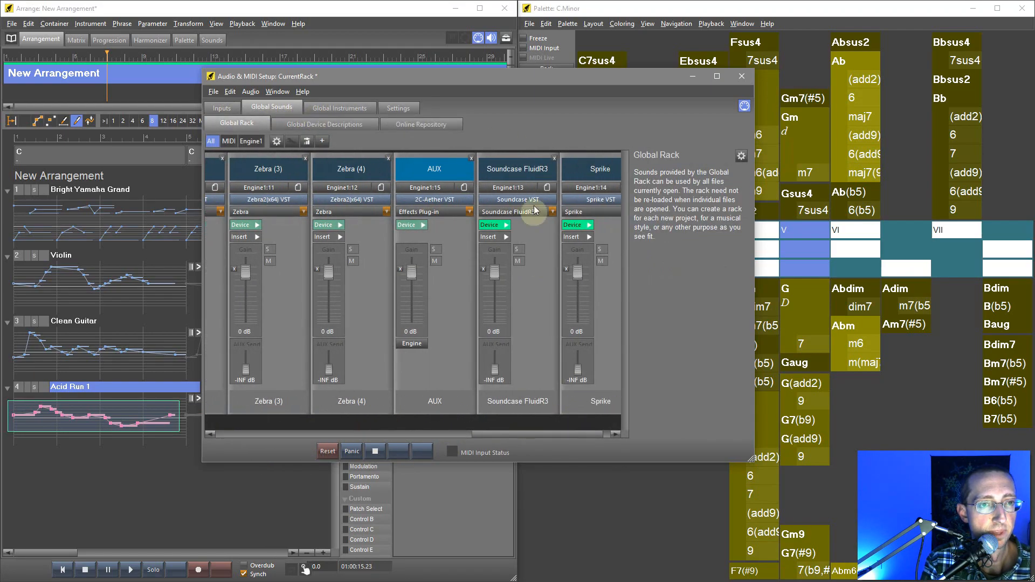
left_click(600, 172)
key("ctrl+d")
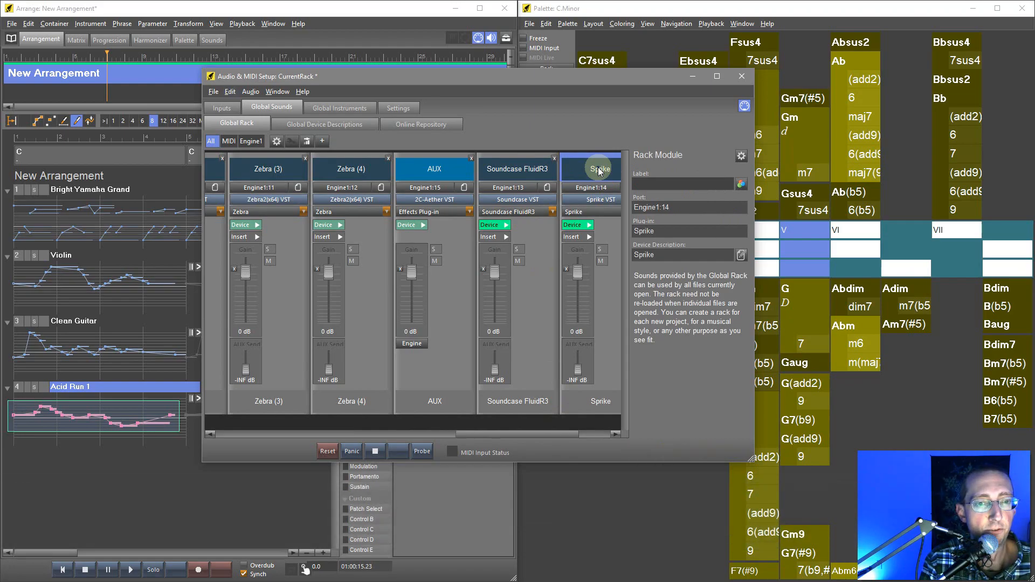
key("ctrl+d")
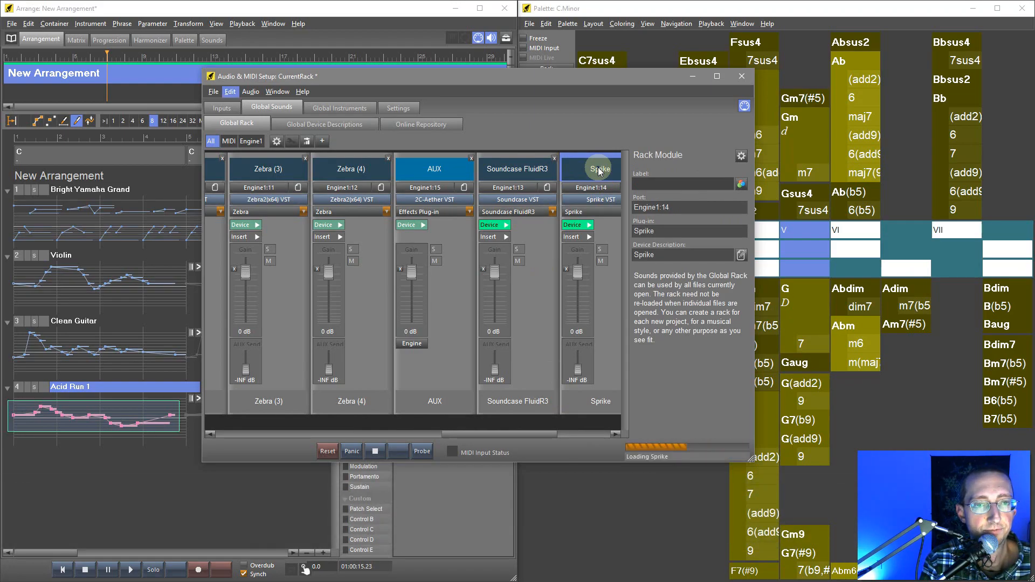
left_click_drag(517, 435, 578, 430)
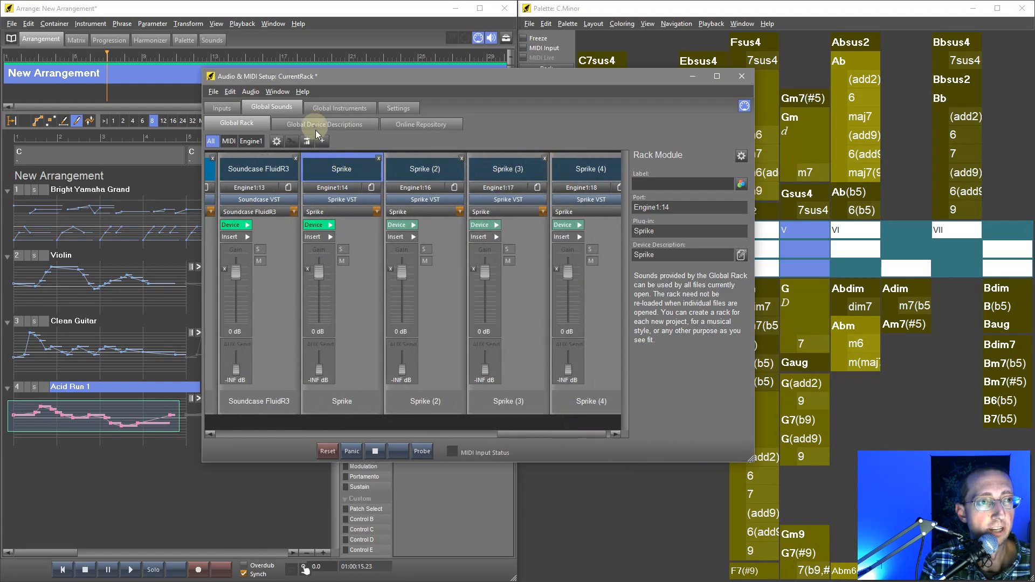
Assign the Bass global instrument to Detuned FAT Bass from the Synth Bass category of Sprike (4).
left_click(340, 107)
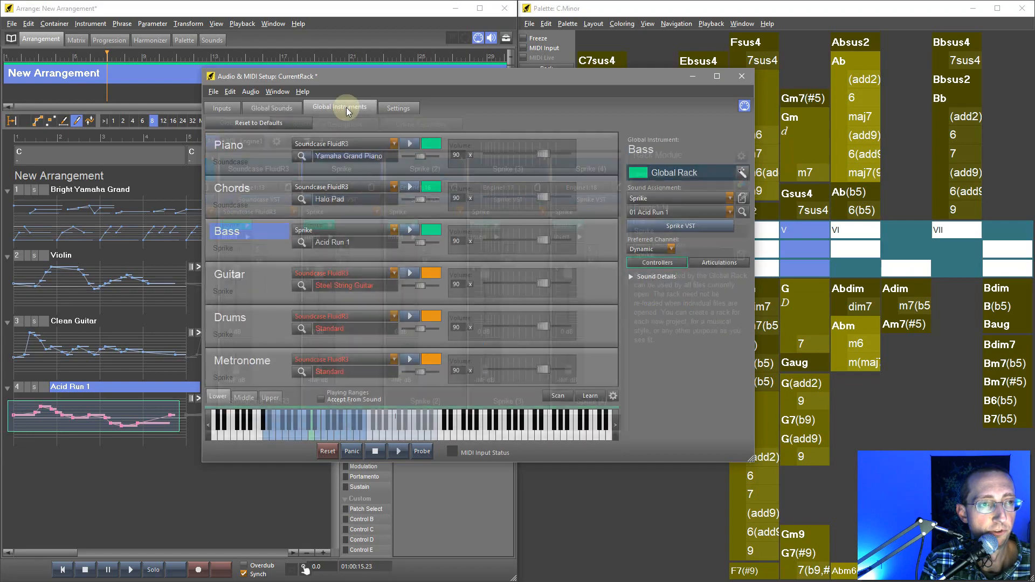
left_click(301, 242)
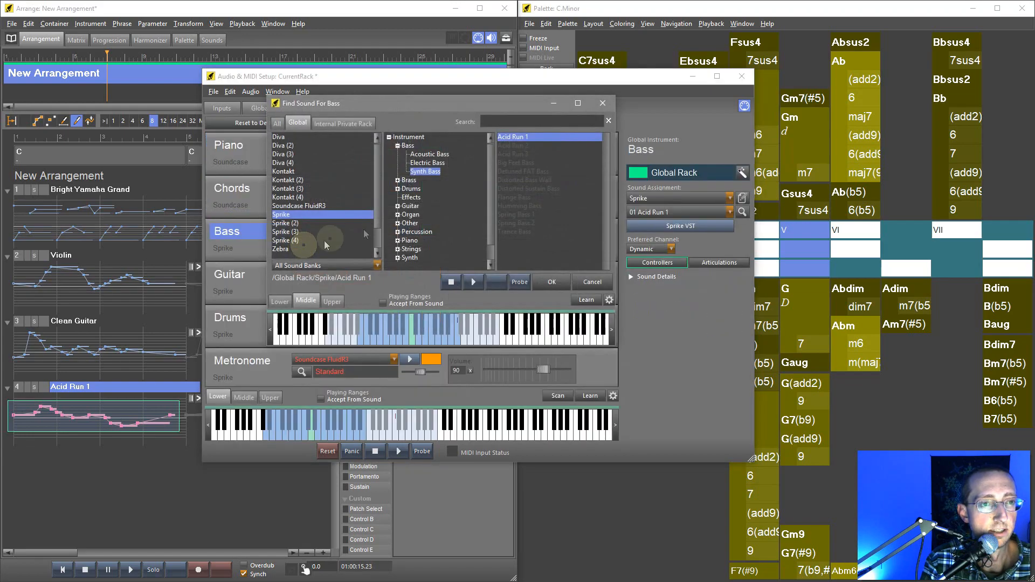
left_click(289, 242)
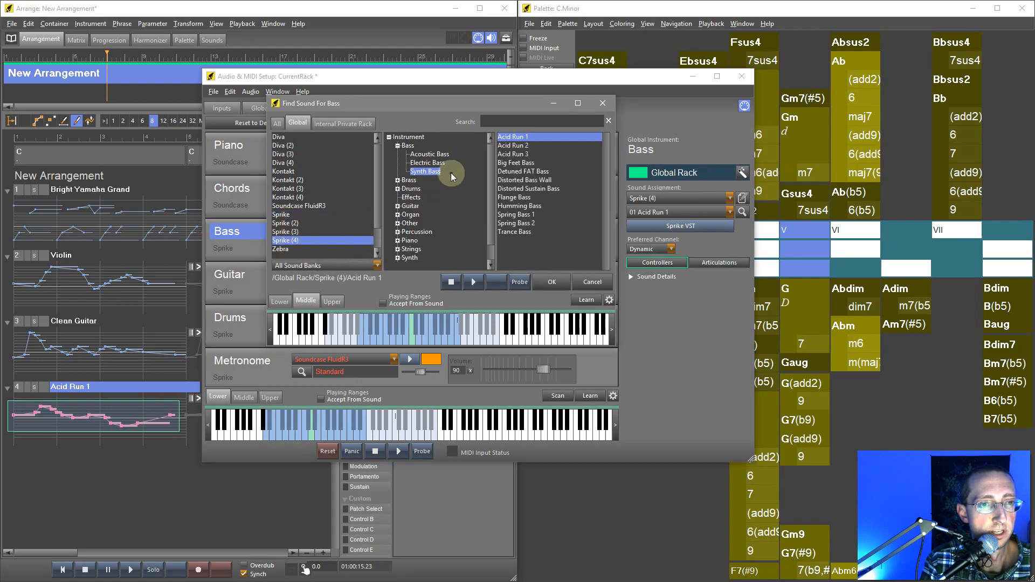
left_click(526, 172)
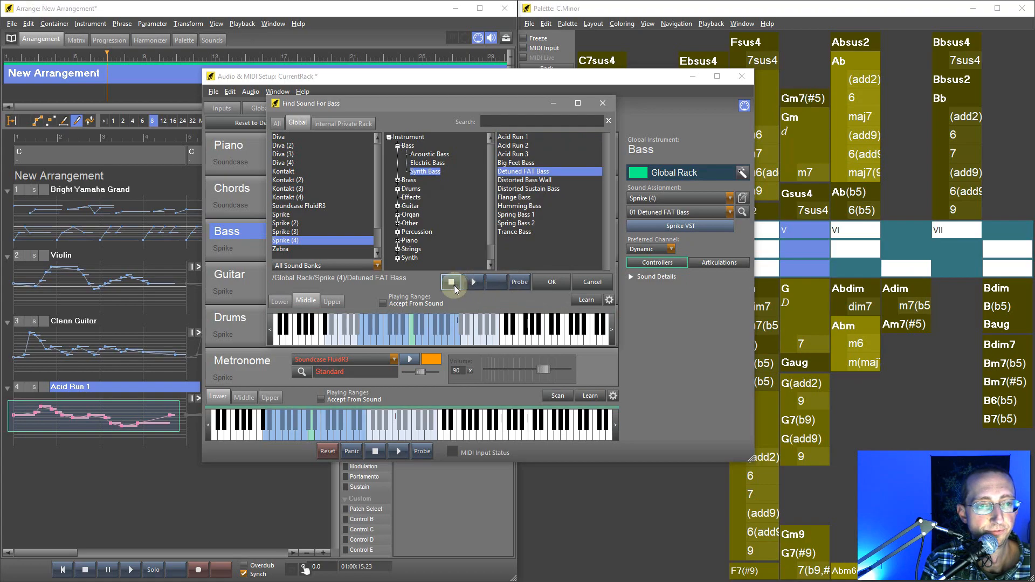
left_click(550, 285)
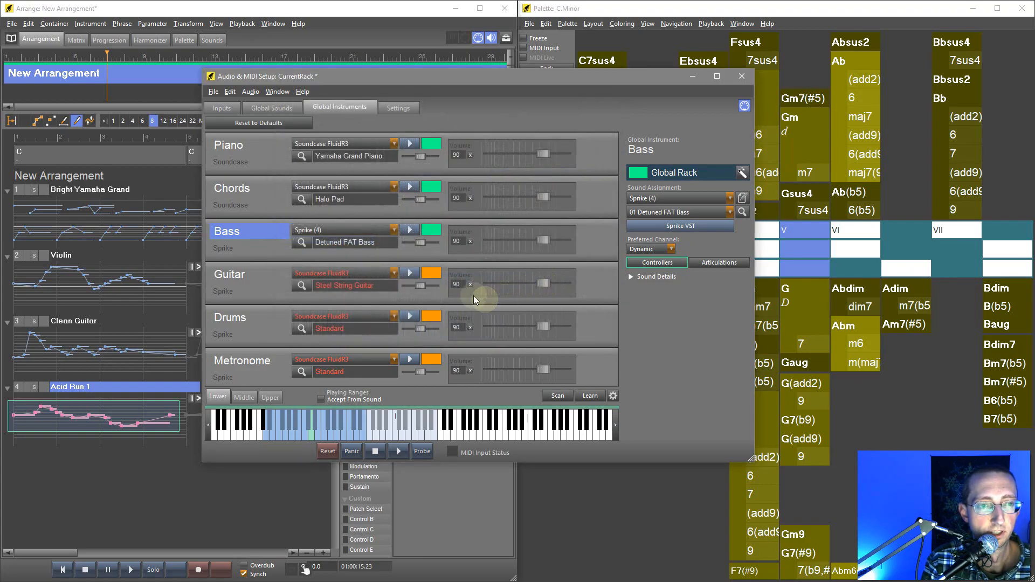
Close the audio and MIDI setup and audition the Cm and Gm chords in the C Minor palette.
left_click(743, 77)
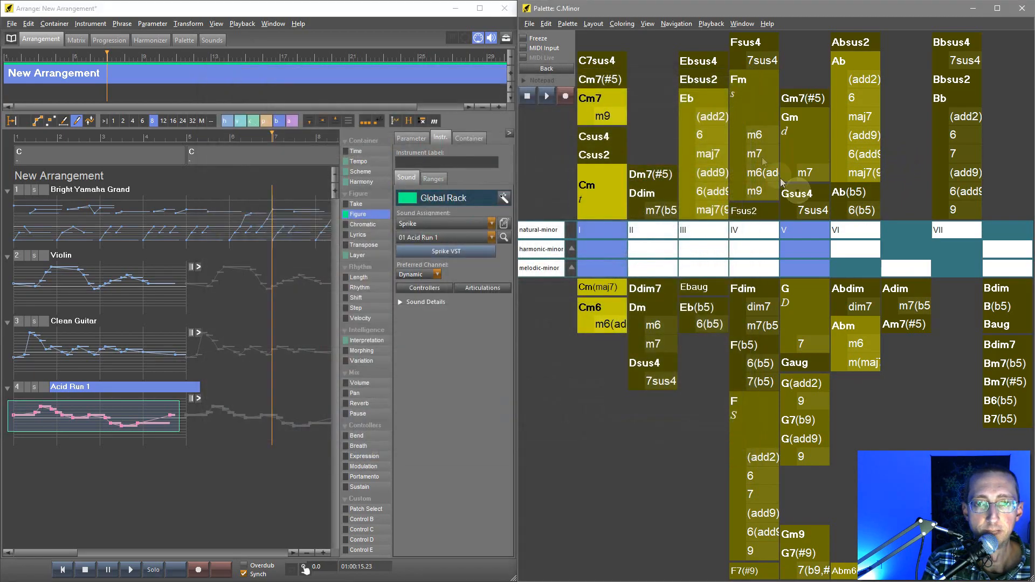
left_click(593, 183)
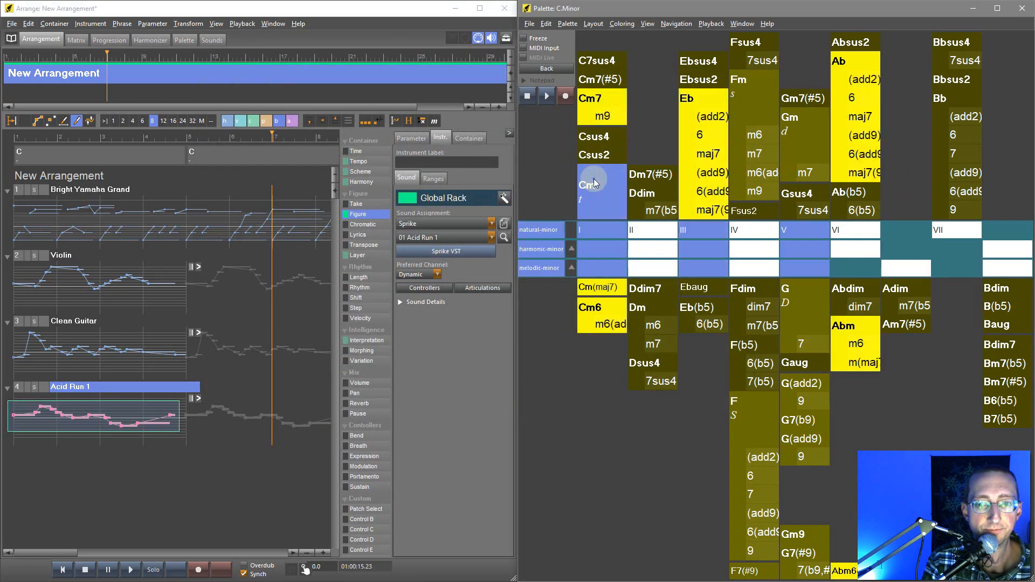
left_click(792, 127)
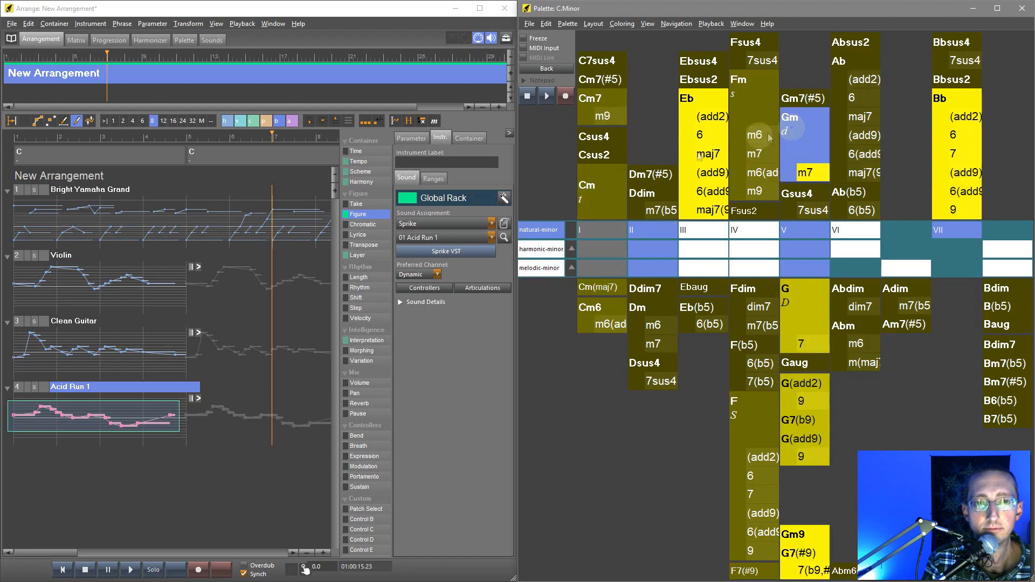
left_click(636, 191)
left_click(588, 193)
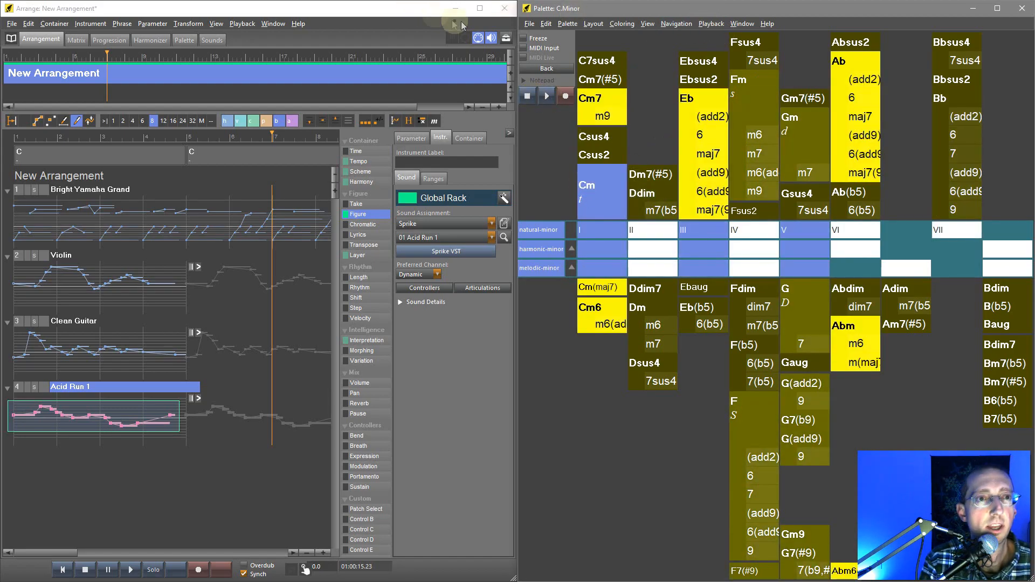
Preview Humming Bass and Big Feet Bass in the sound browser, and assign the Bass global instrument to Trance Bass from Sprike (4).
left_click(506, 39)
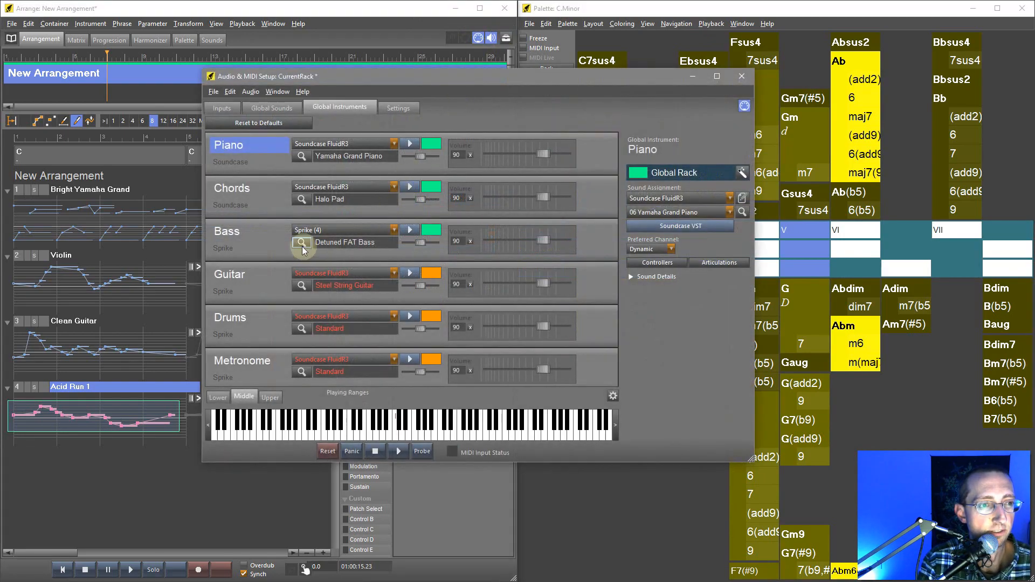
left_click(302, 243)
left_click(521, 206)
left_click(481, 280)
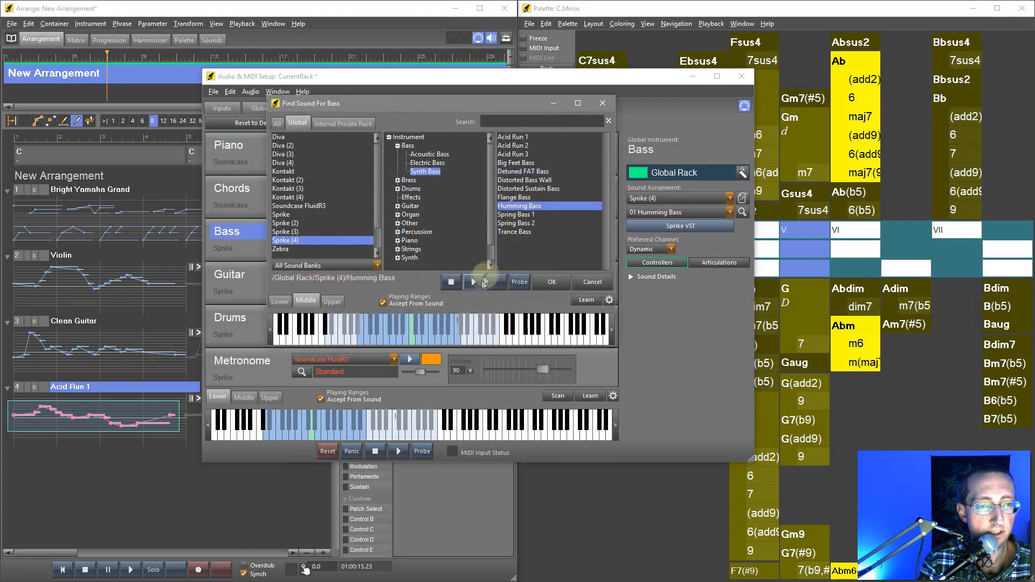
left_click(516, 162)
left_click(473, 282)
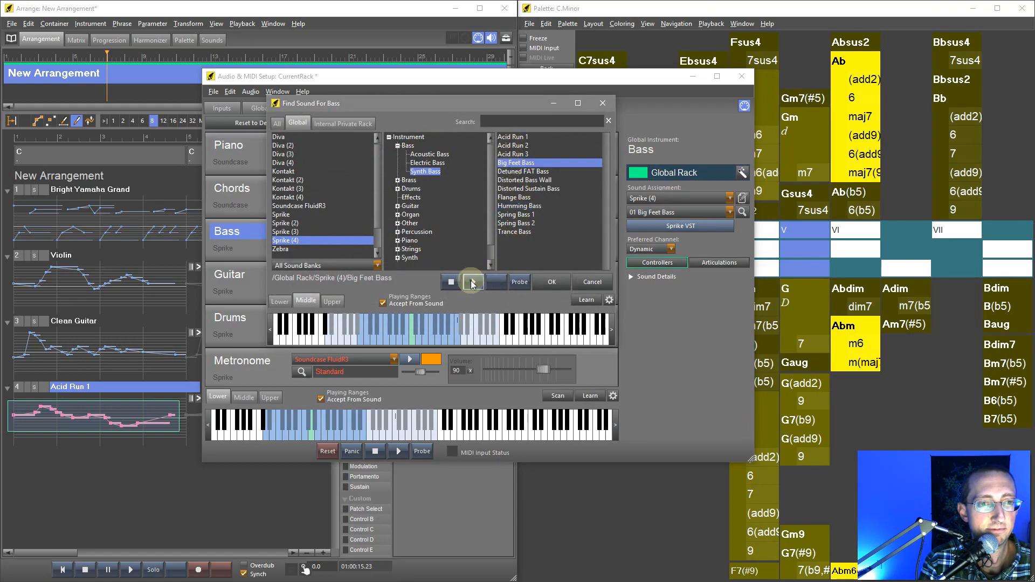
left_click(512, 231)
left_click(473, 283)
left_click(545, 280)
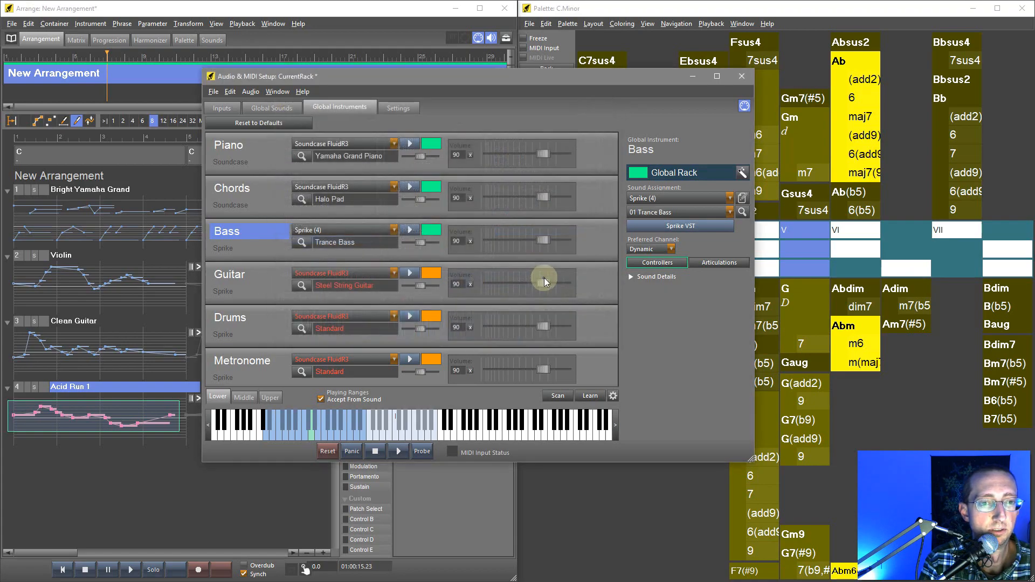
Close the audio and MIDI setup and audition the Eb and Cm chords in the palette.
left_click(739, 78)
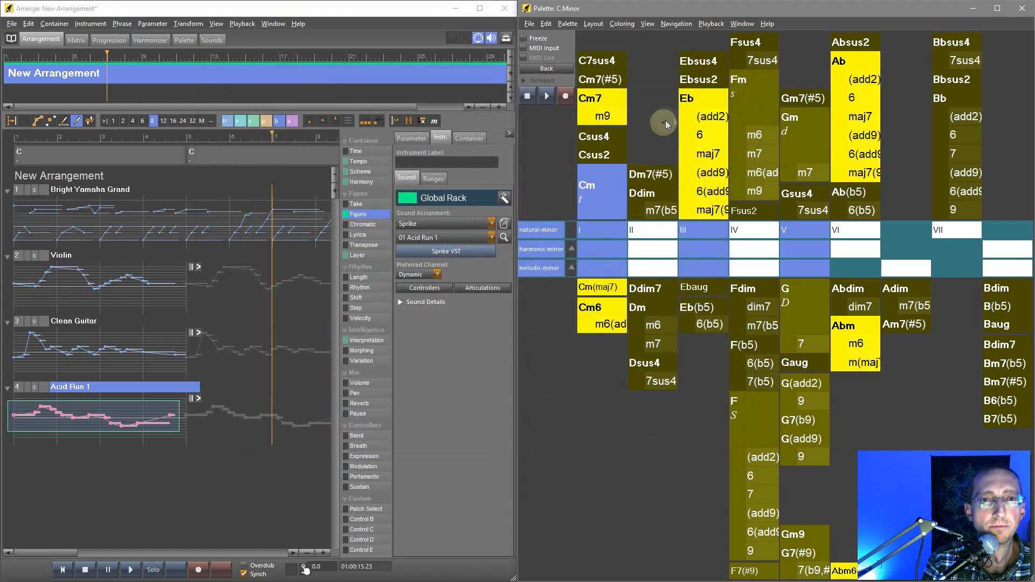
left_click(691, 110)
left_click(594, 184)
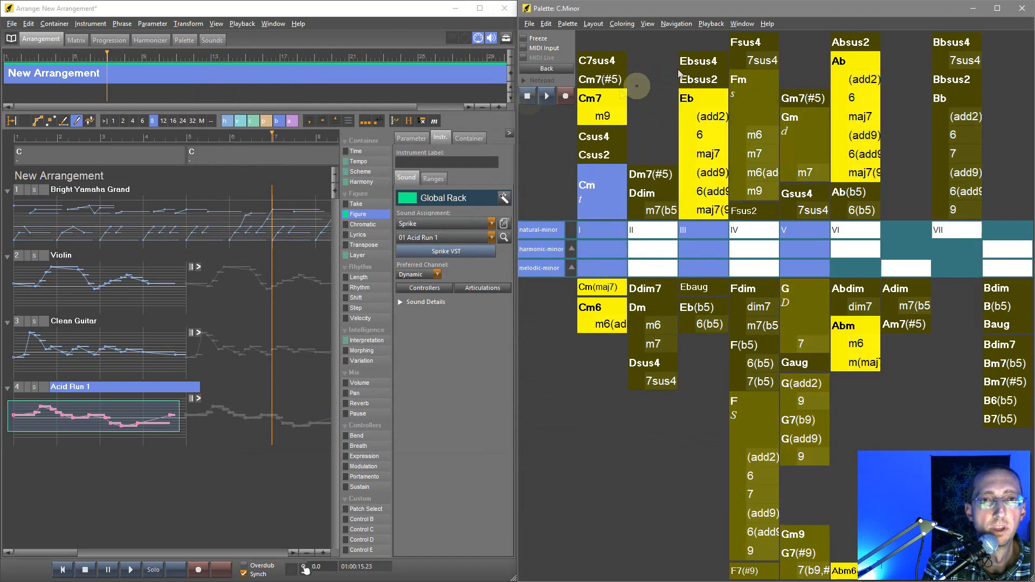
Set the palette's playback sketch to Moonlight Sonata Clone from the Experimental sketches.
left_click(711, 24)
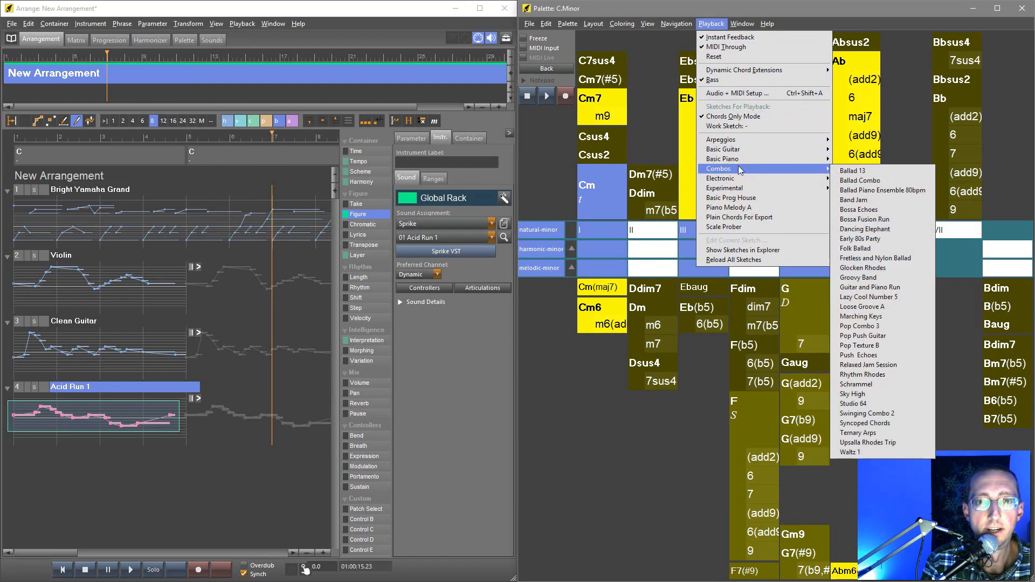
mouse_move(731, 142)
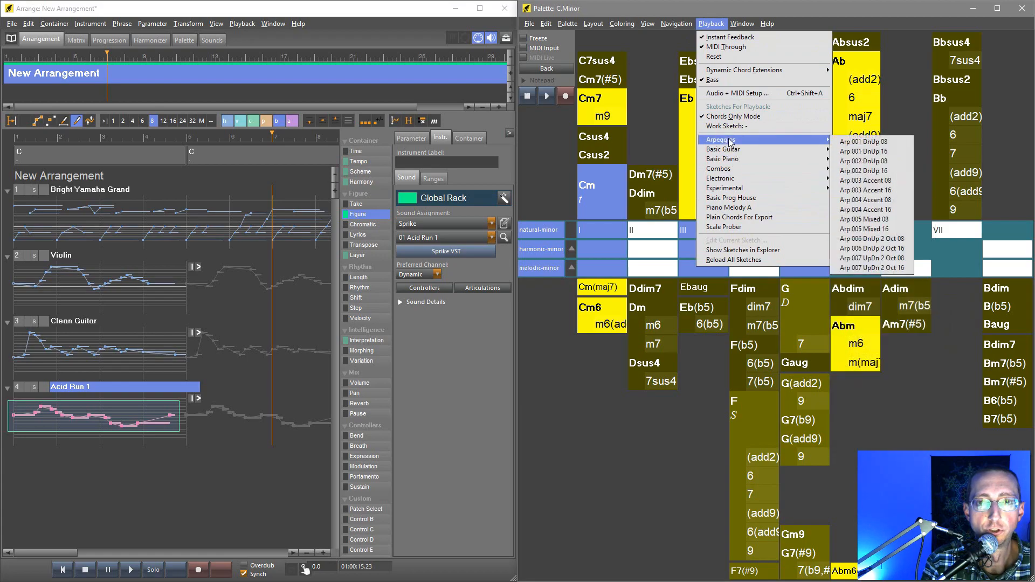
mouse_move(728, 190)
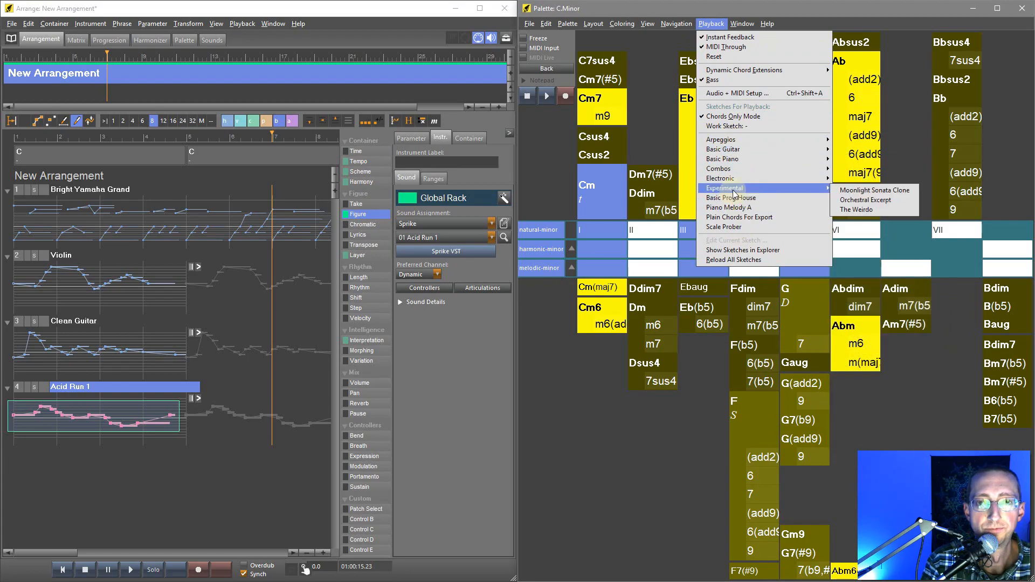
left_click(857, 192)
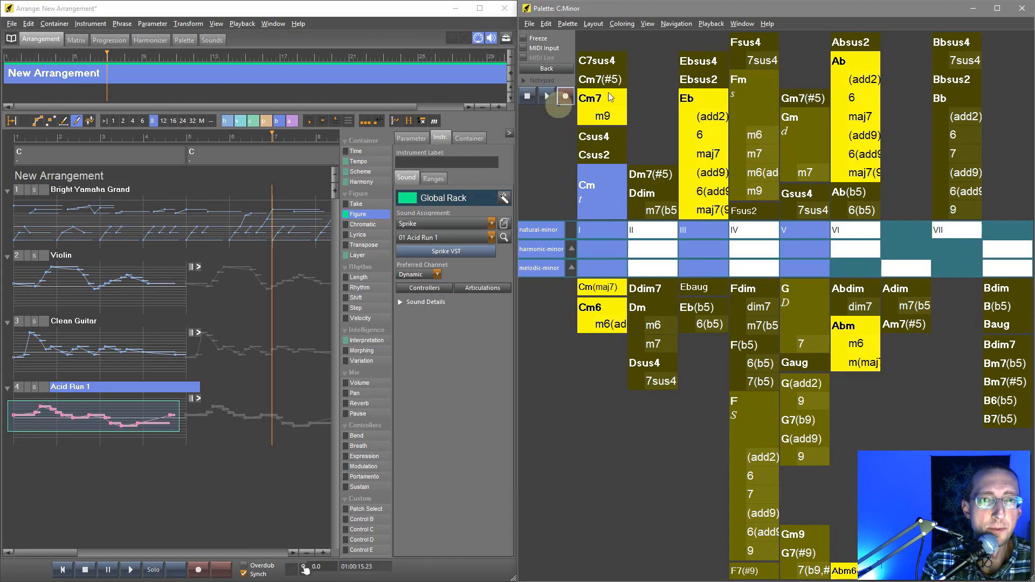
left_click(710, 24)
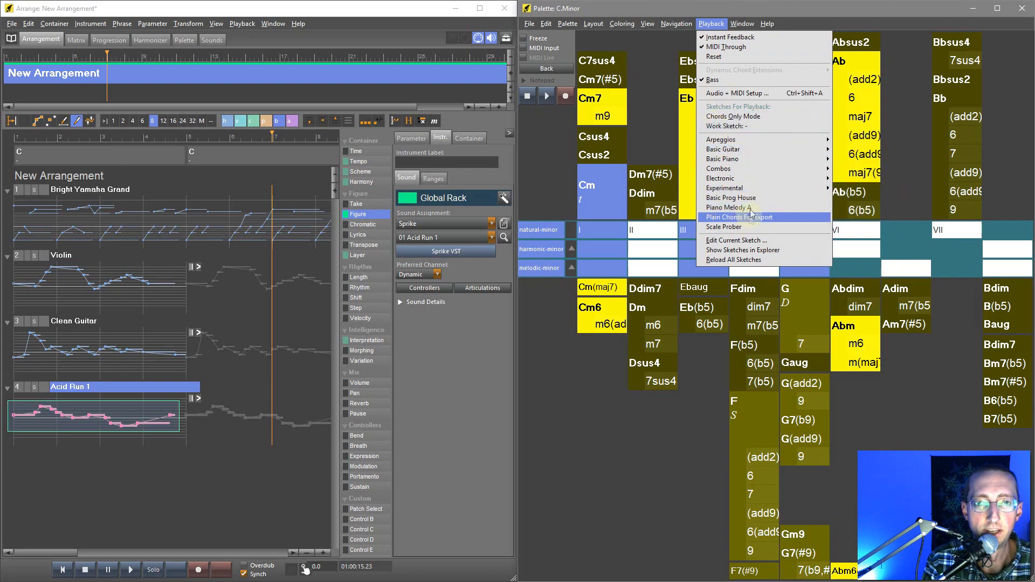
left_click(606, 406)
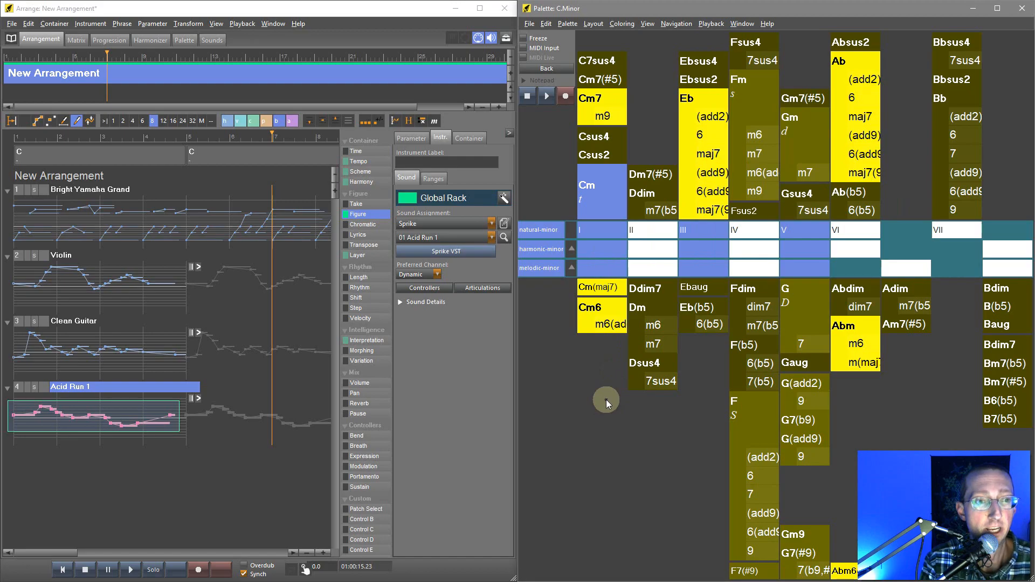
Add a fifth instrument below Acid Run 1 and assign it Synth Strings 1 from the Strings category of Sprike (2).
left_click(120, 504)
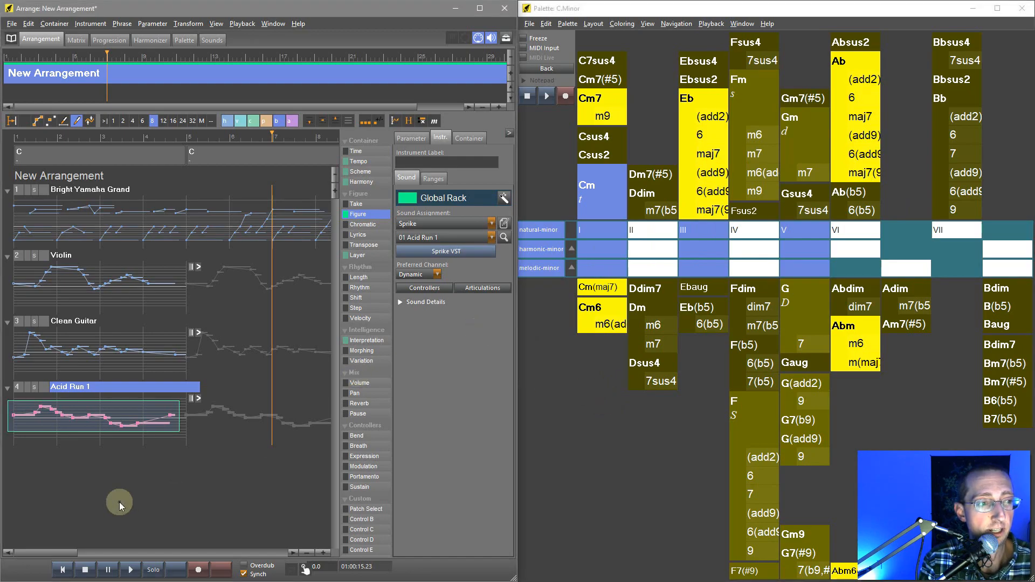
double_click(96, 453)
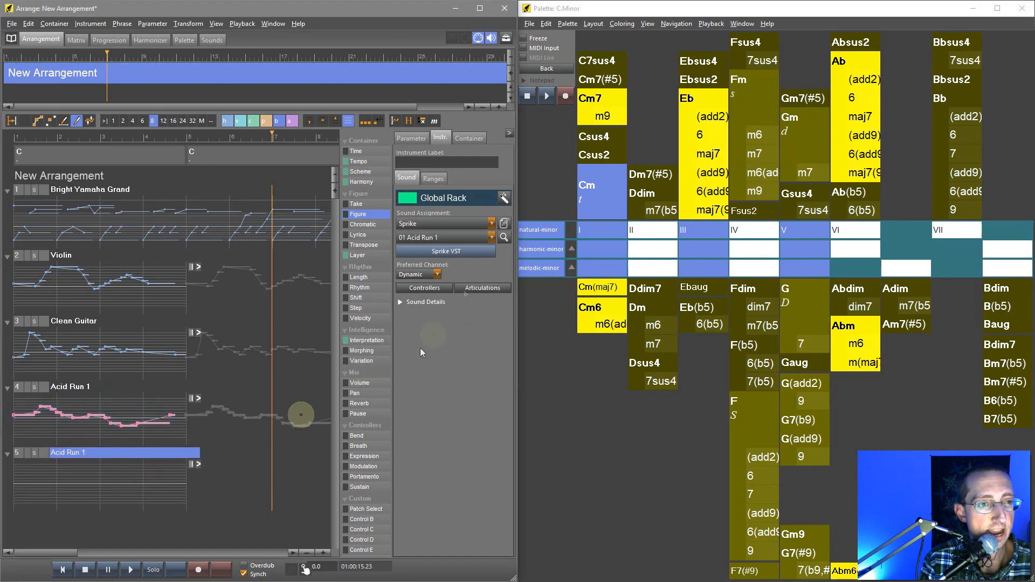
left_click(492, 249)
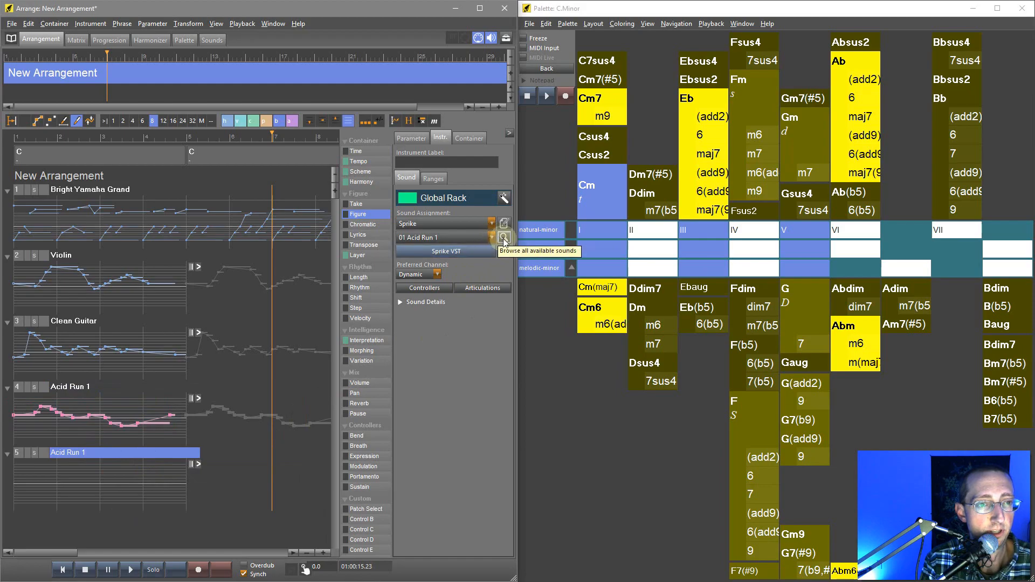
left_click(505, 238)
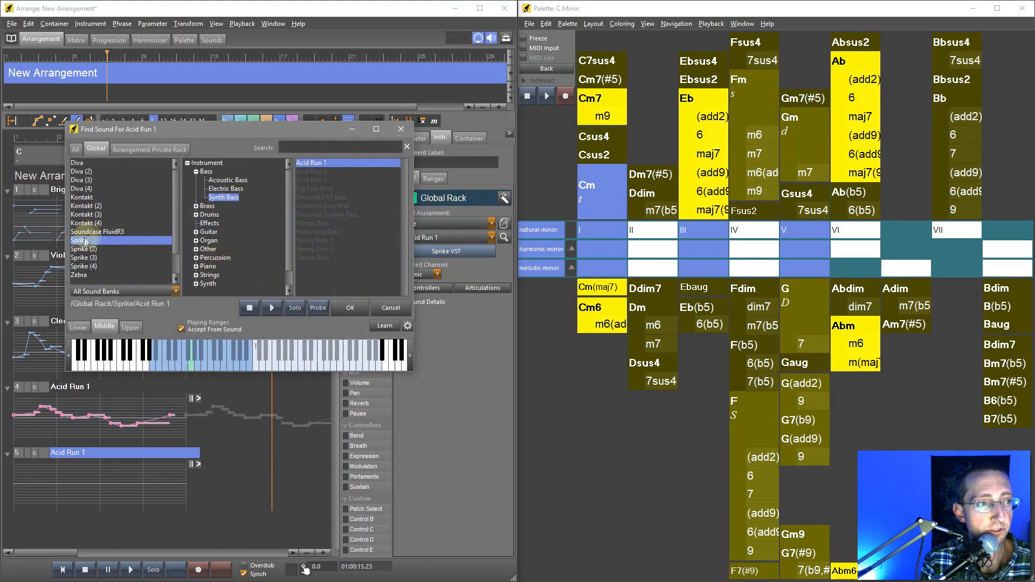
left_click(111, 247)
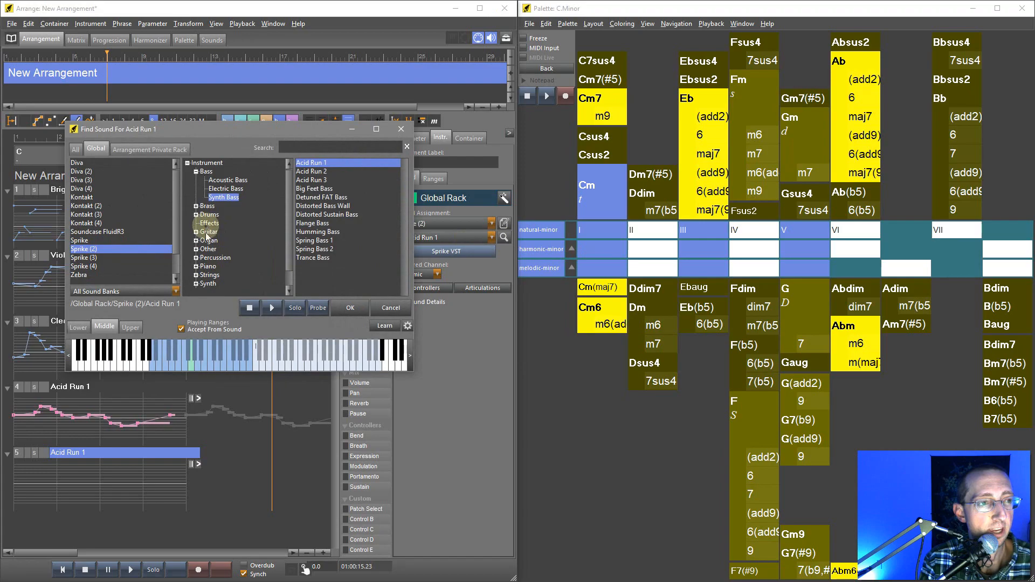
left_click(209, 275)
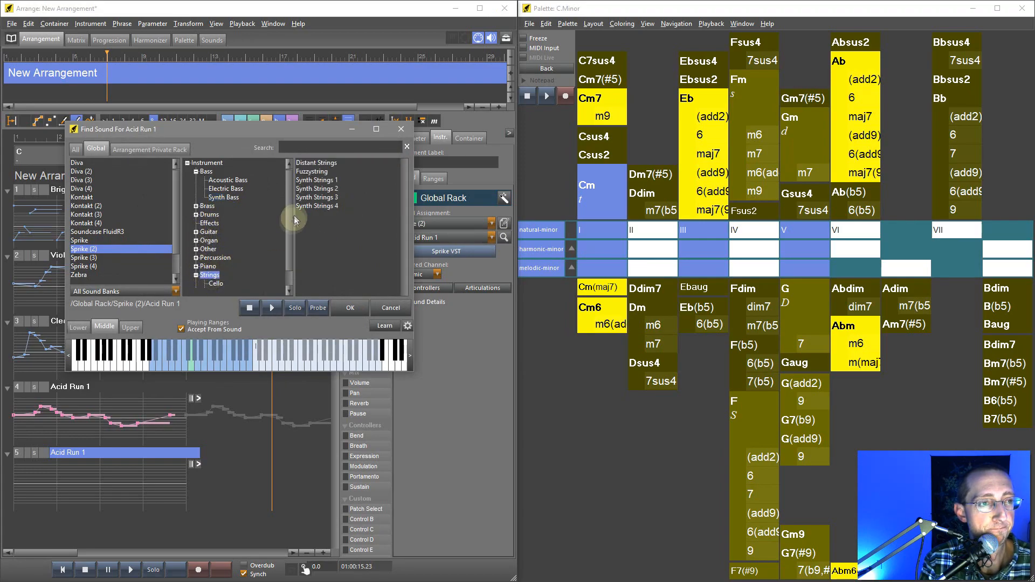
double_click(327, 183)
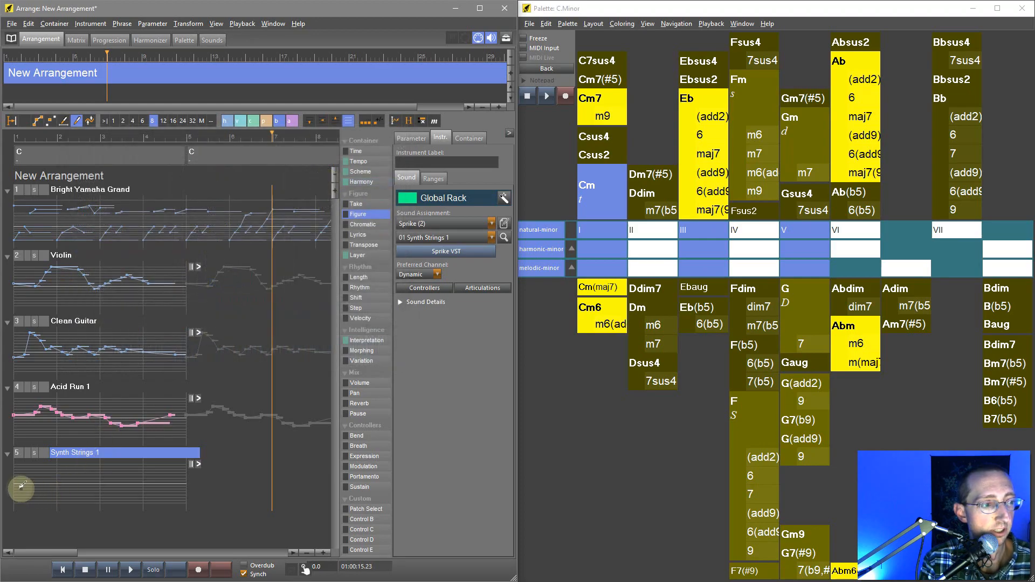
Draw a wavy figure about three and a half measures long for Synth Strings 1 and change its symbols to the blue h type.
left_click_drag(20, 484, 66, 486)
left_click_drag(150, 485, 165, 487)
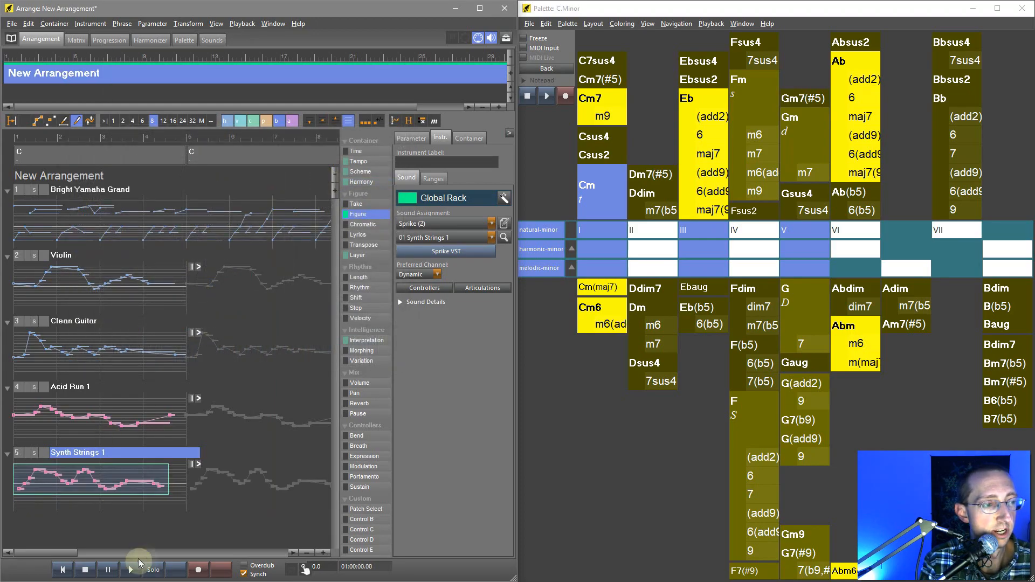
left_click(251, 122)
left_click(229, 121)
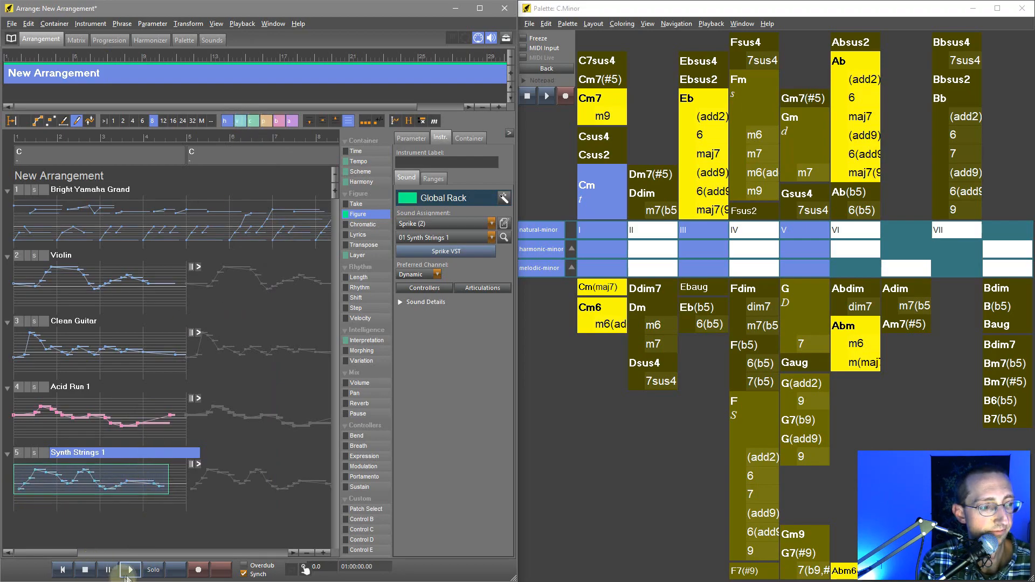
Play the arrangement from the start to hear the new strings figure, and stop playback.
left_click(130, 570)
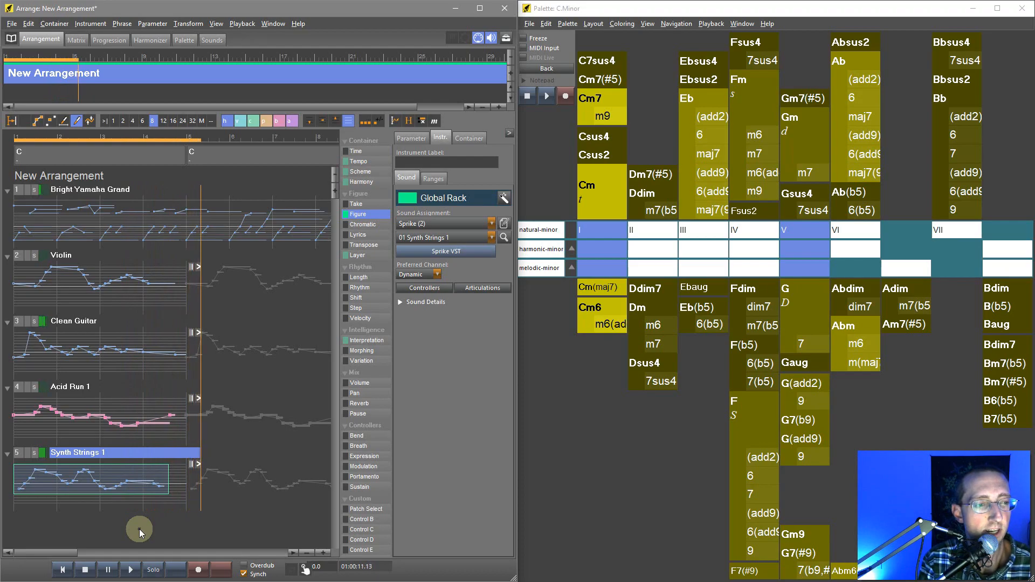
left_click(84, 570)
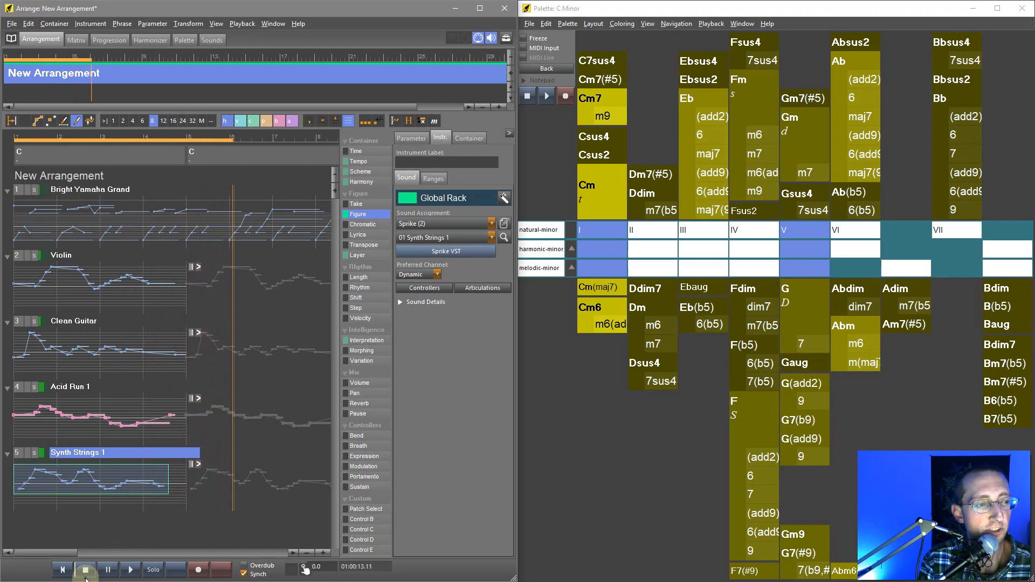